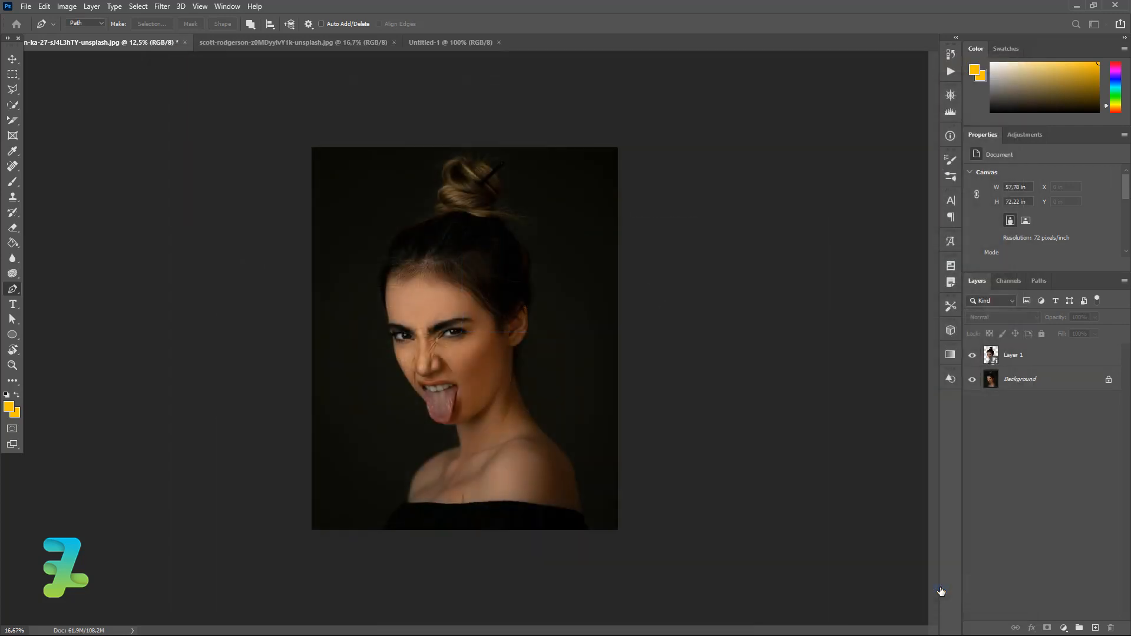
- Copy the yellow grunge texture from the scott-rodgerson image into the blank Untitled-1 document, then close the texture file
right_click(226, 46)
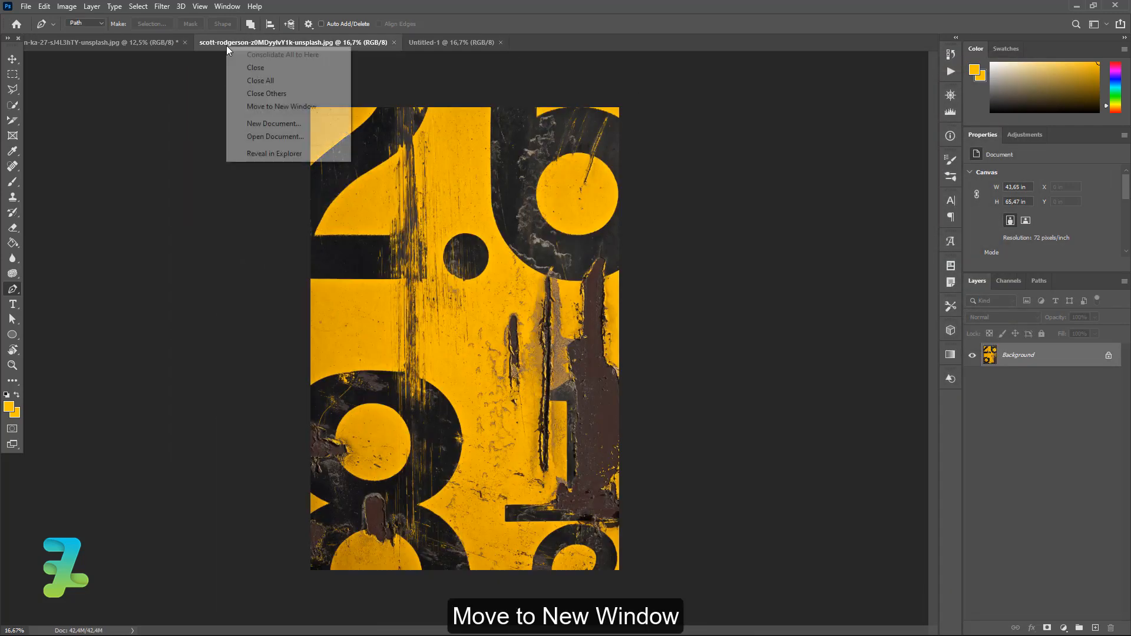
left_click(230, 105)
key("v")
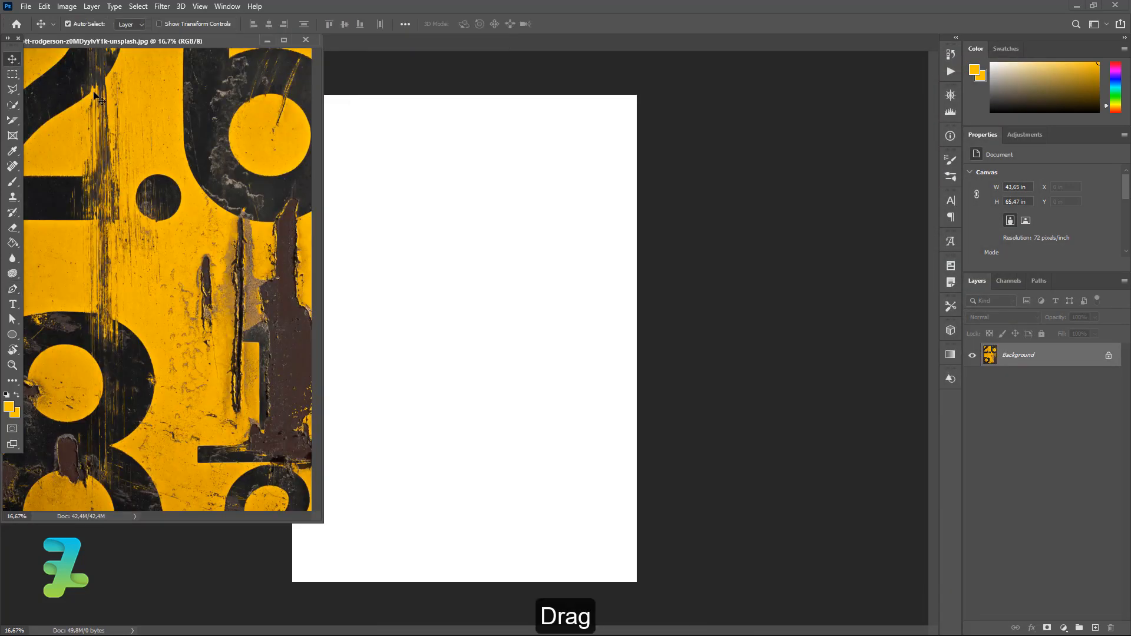
left_click_drag(93, 97, 351, 277)
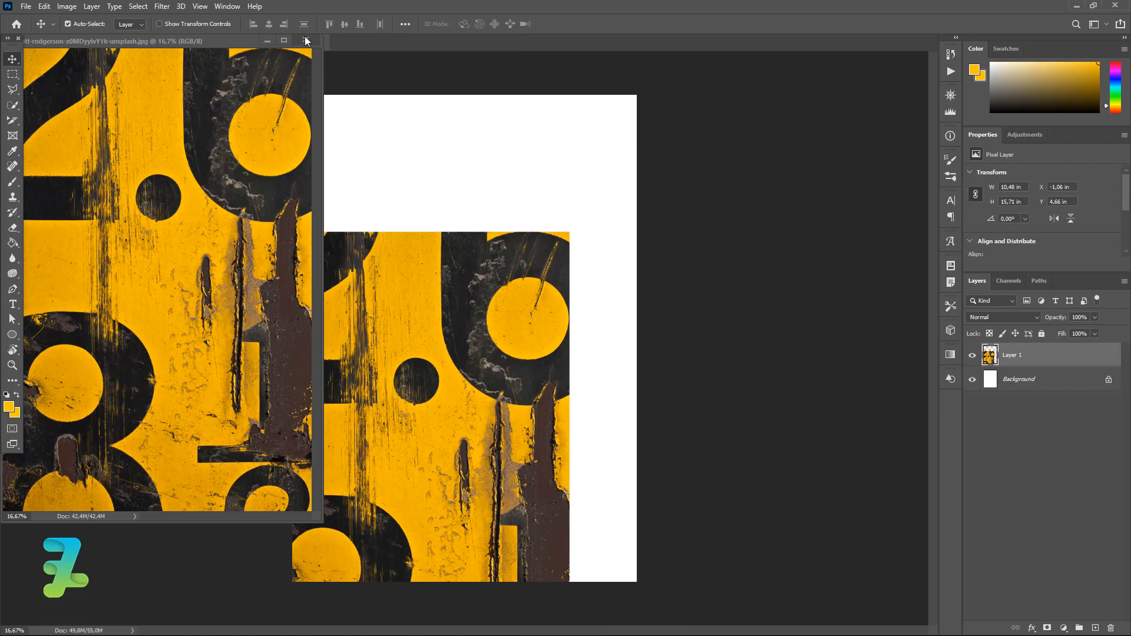
left_click(305, 40)
- Scale the texture layer to about 113% so it covers the canvas, and centre it both vertically and horizontally
left_click_drag(434, 380, 463, 237)
key("ctrl+t")
left_click_drag(600, 557, 639, 616)
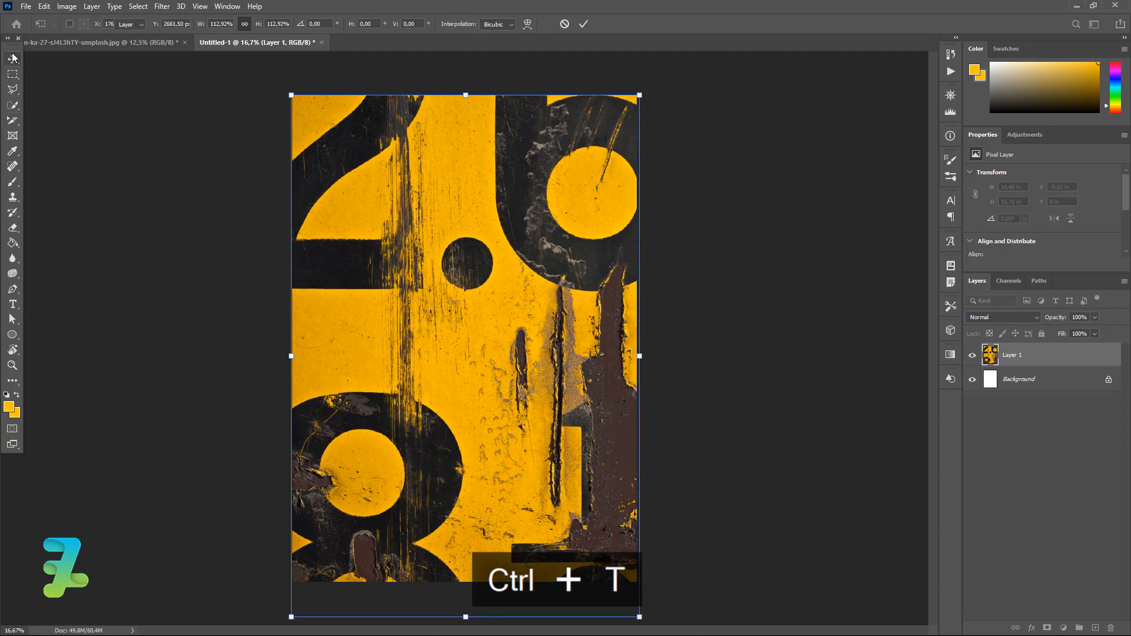
key("Return")
key("ctrl+a")
left_click(344, 24)
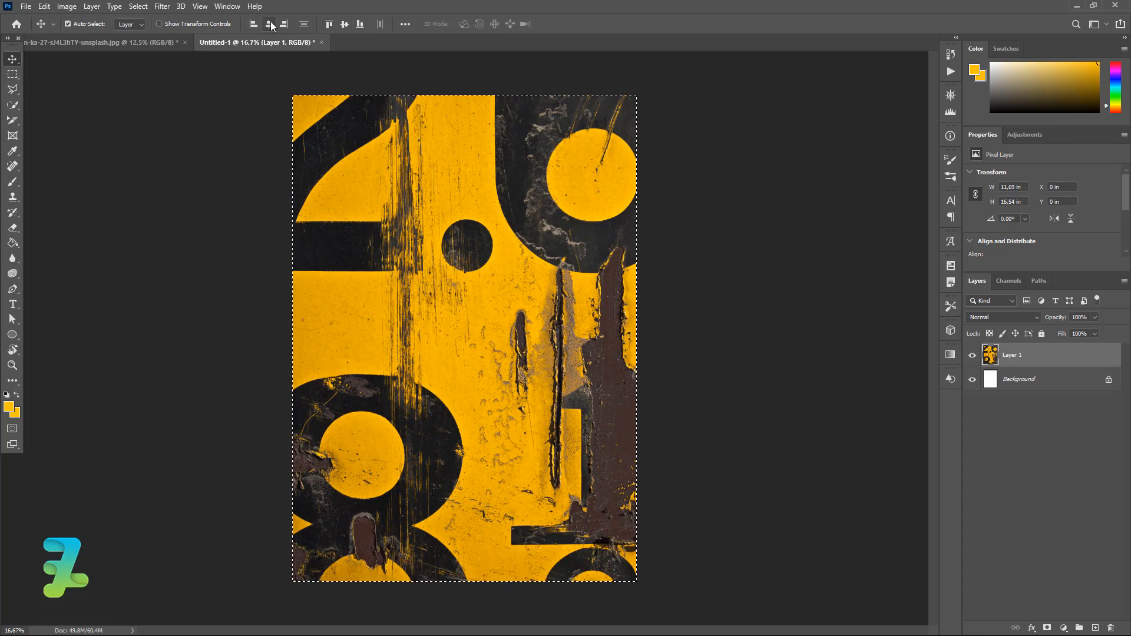
left_click(270, 24)
key("ctrl+d")
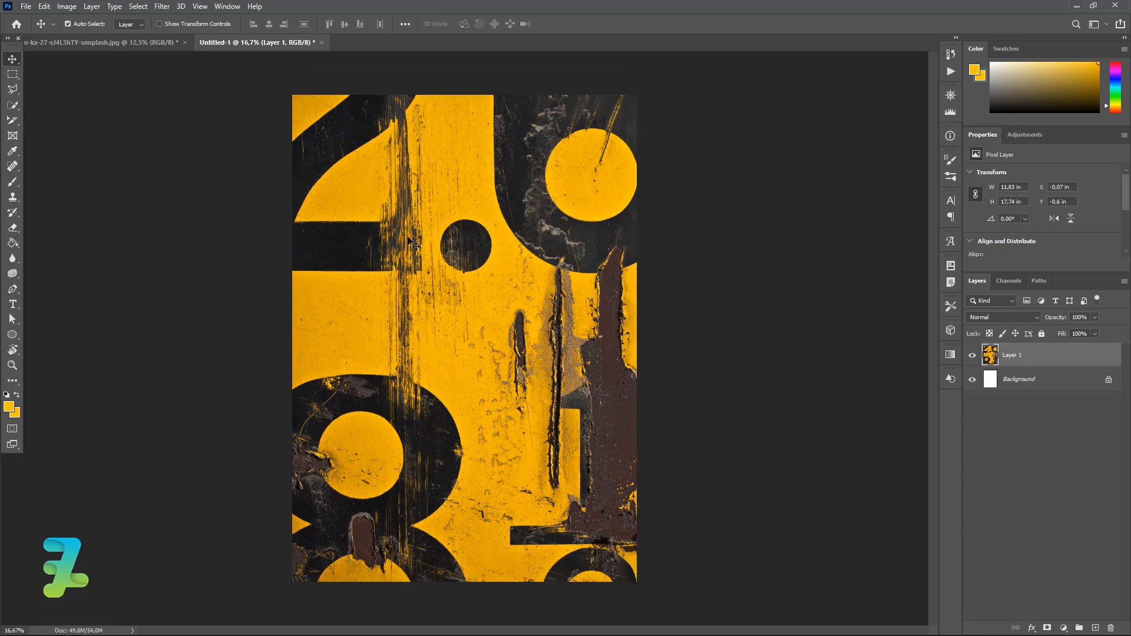
- Set the foreground colour to #ffffff
left_click(9, 407)
type("ffffff")
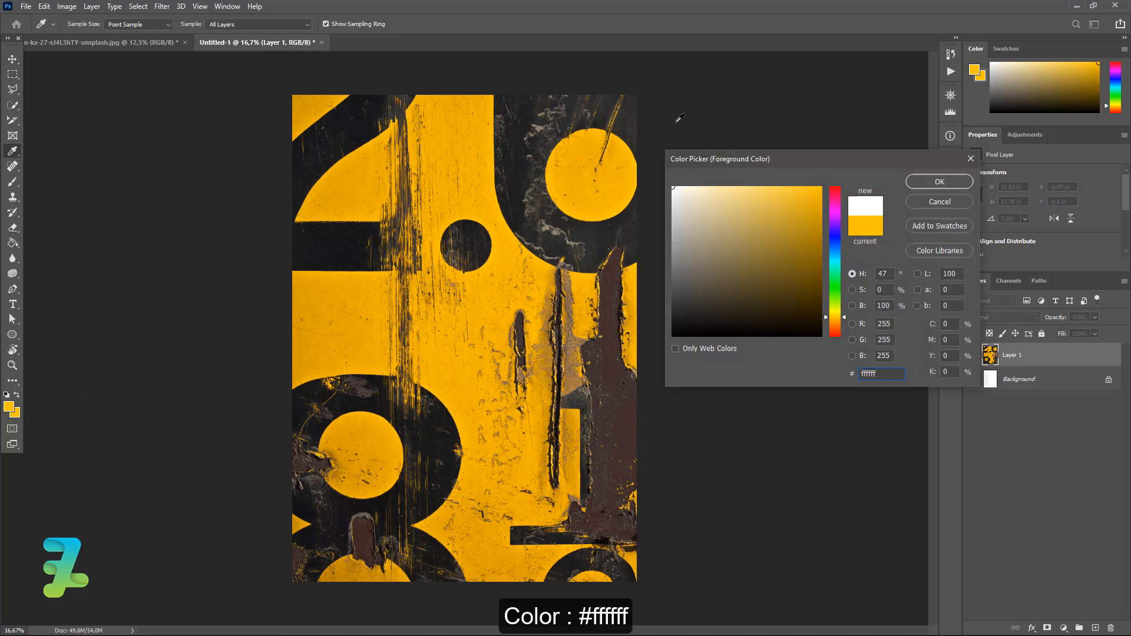
key("Return")
- Copy the cut-out woman layer from the portrait photo into the poster document and return to the poster
left_click_drag(113, 43, 160, 55)
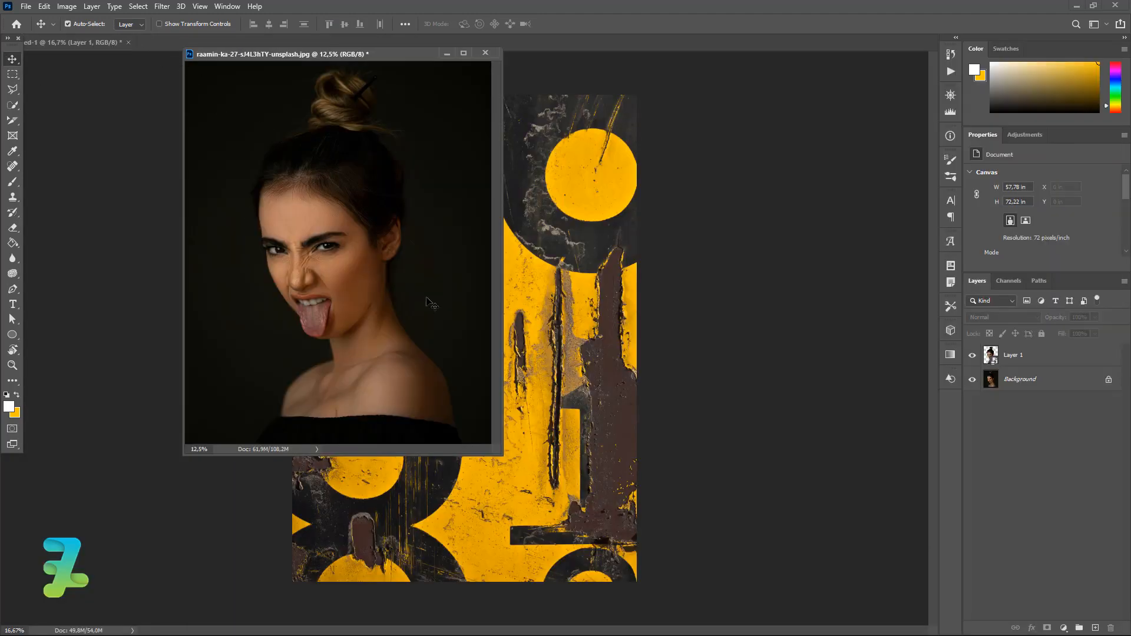
left_click(342, 241)
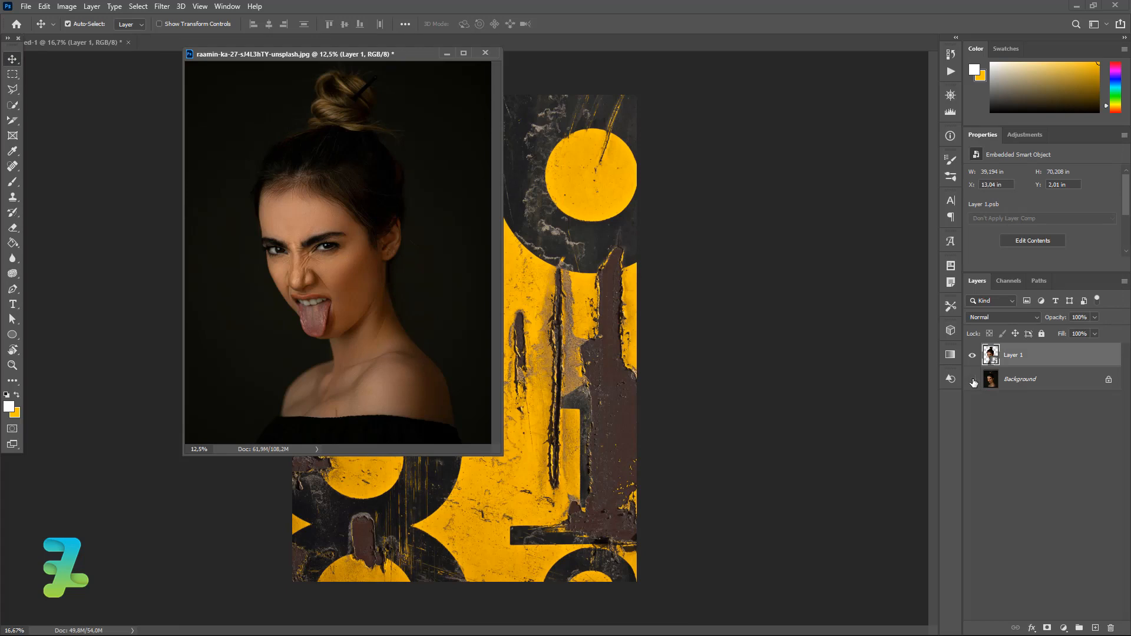
left_click(973, 380)
left_click(972, 380)
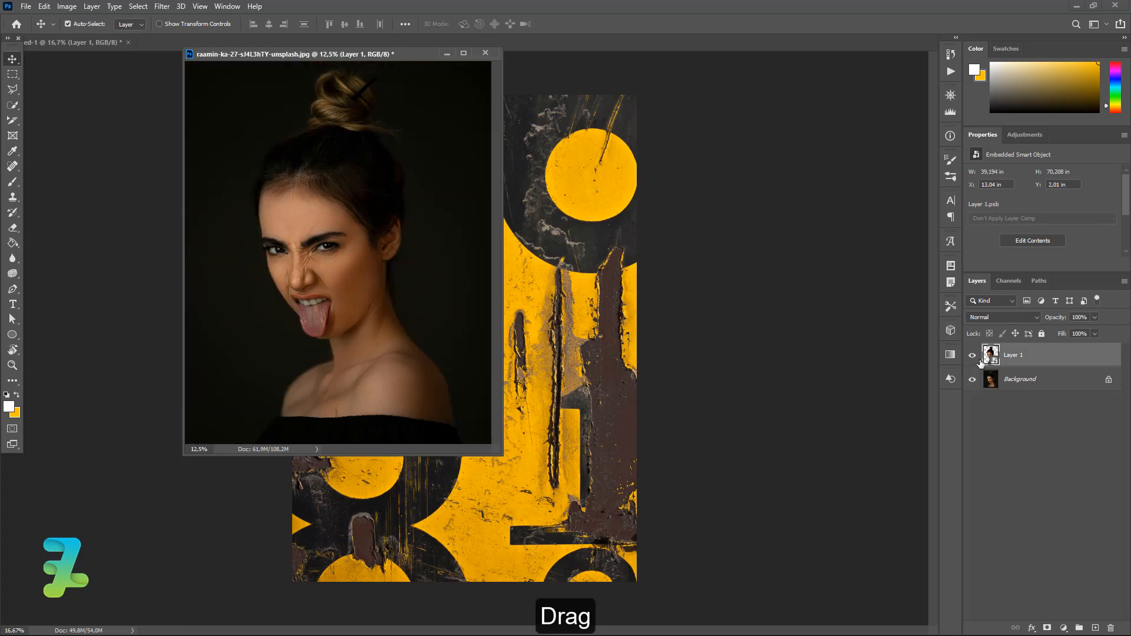
left_click_drag(987, 356, 580, 293)
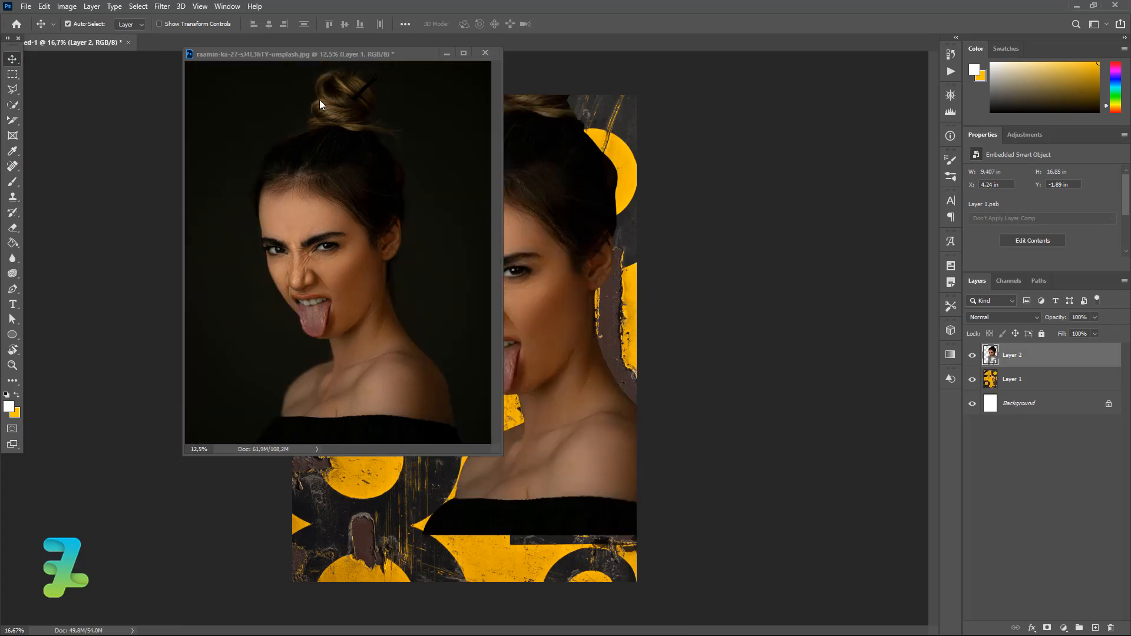
left_click_drag(285, 59, 259, 43)
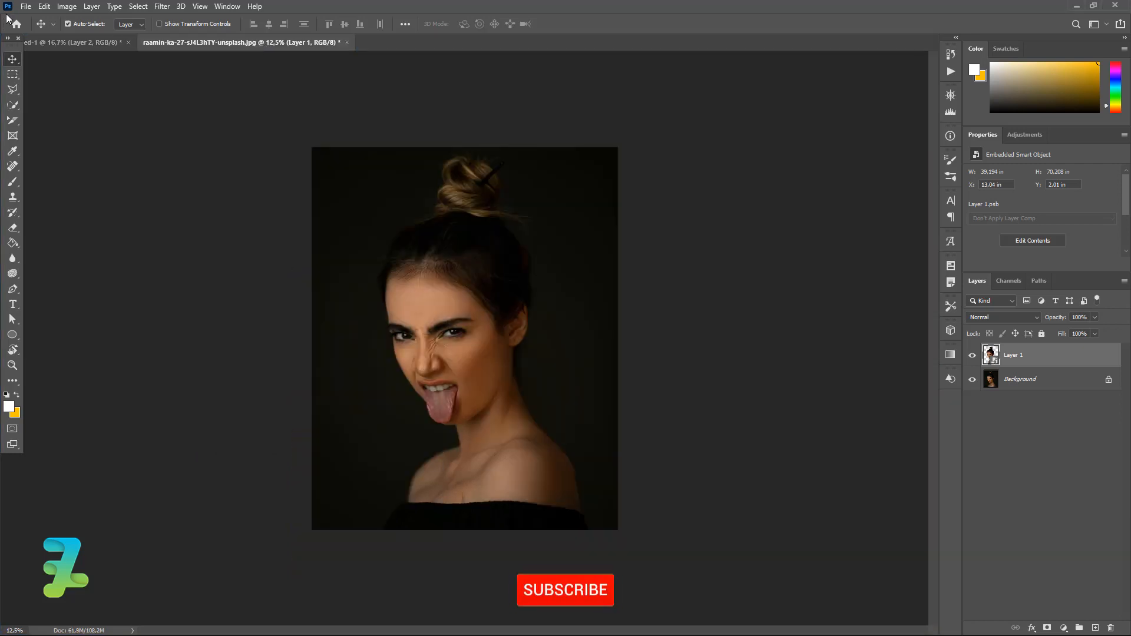
left_click(37, 37)
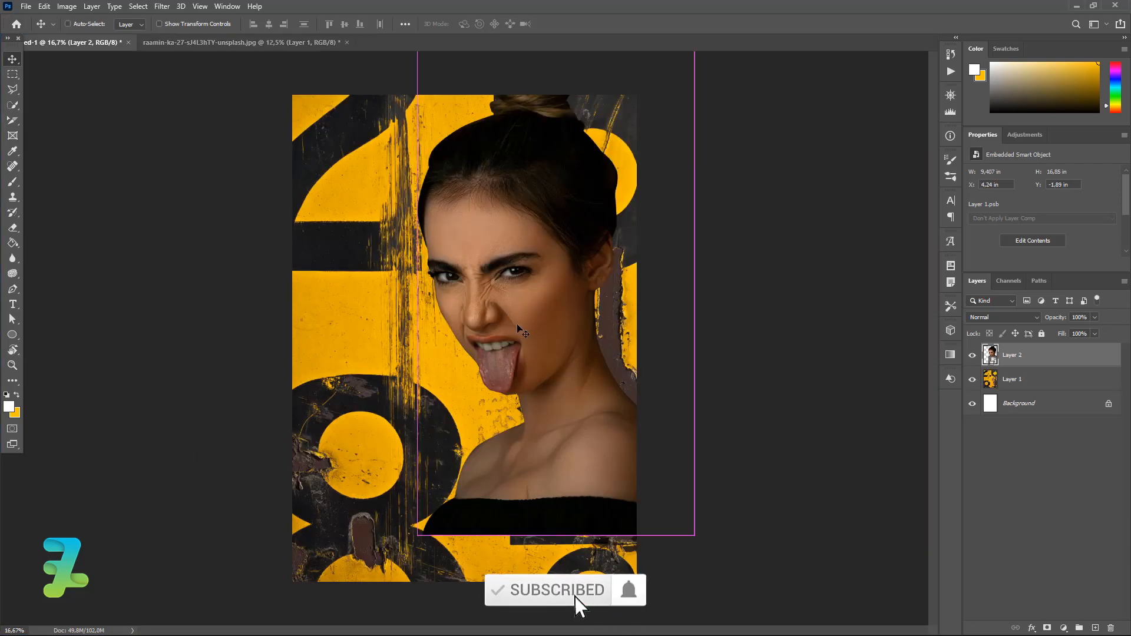
- Scale the cut-out woman down to about 15% and place her around the middle of the poster
left_click_drag(517, 328, 445, 379)
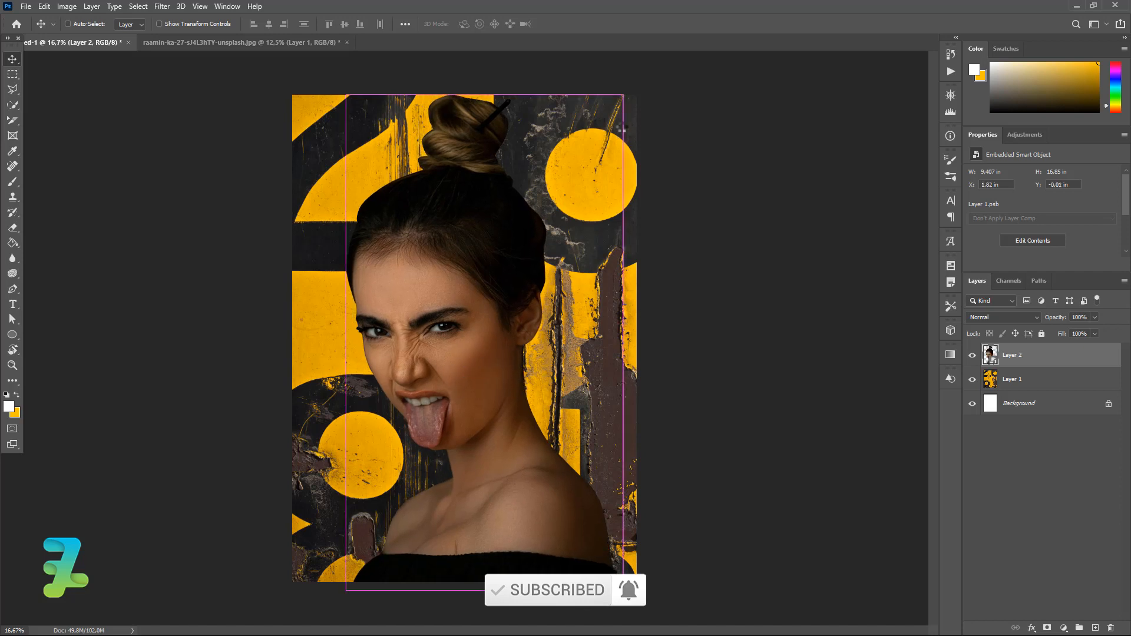
key("t")
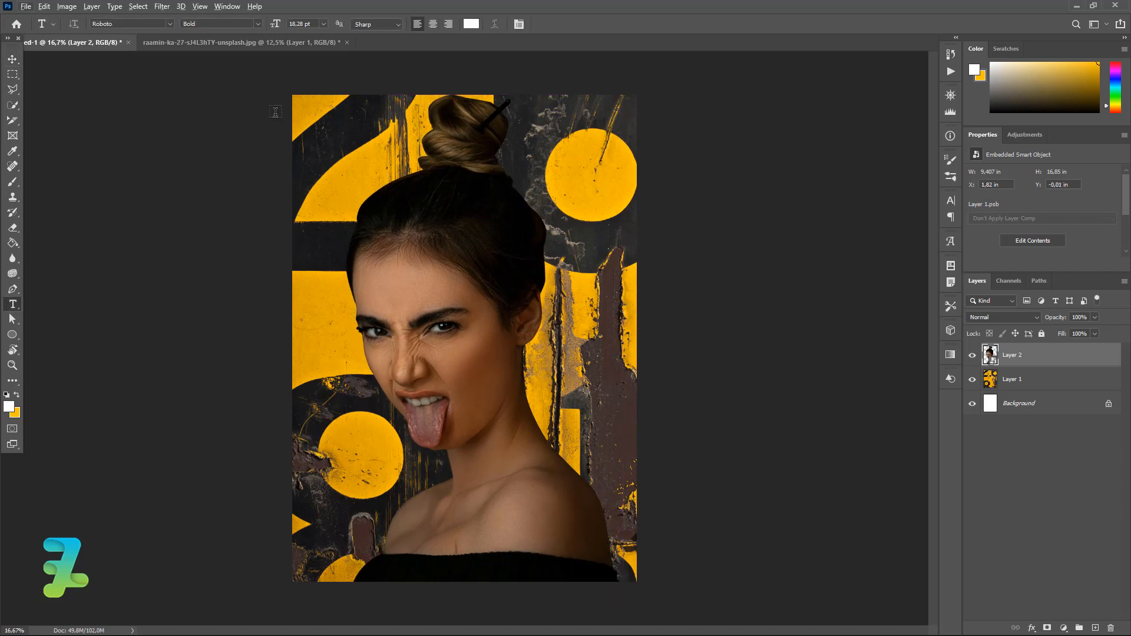
left_click(10, 59)
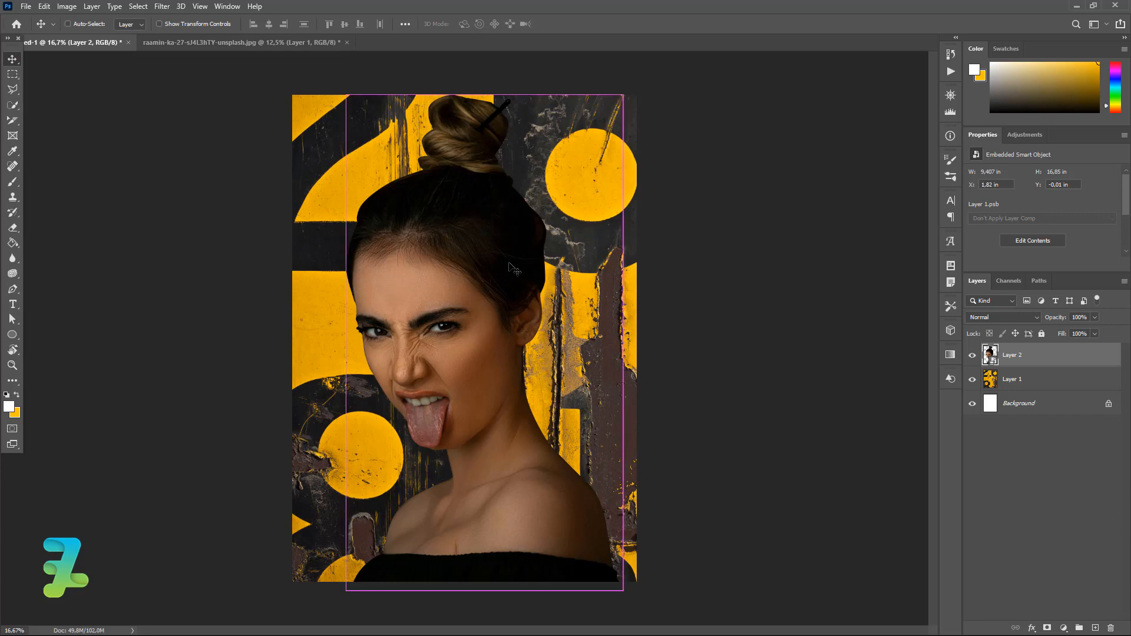
key("ctrl+t")
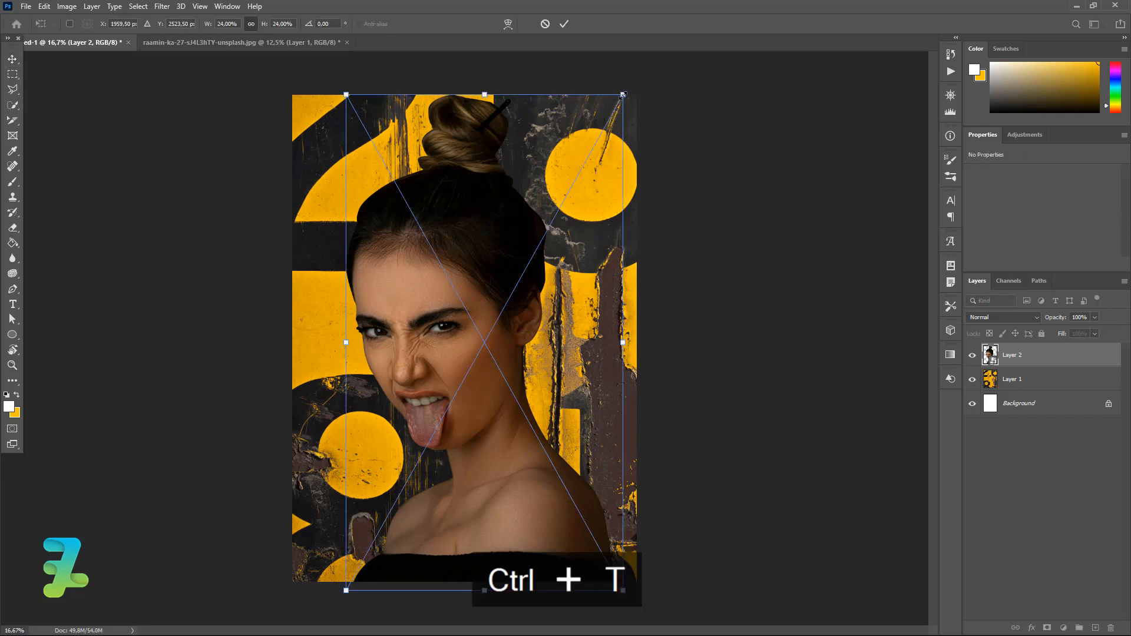
left_click_drag(623, 95, 571, 186)
left_click_drag(471, 320, 461, 288)
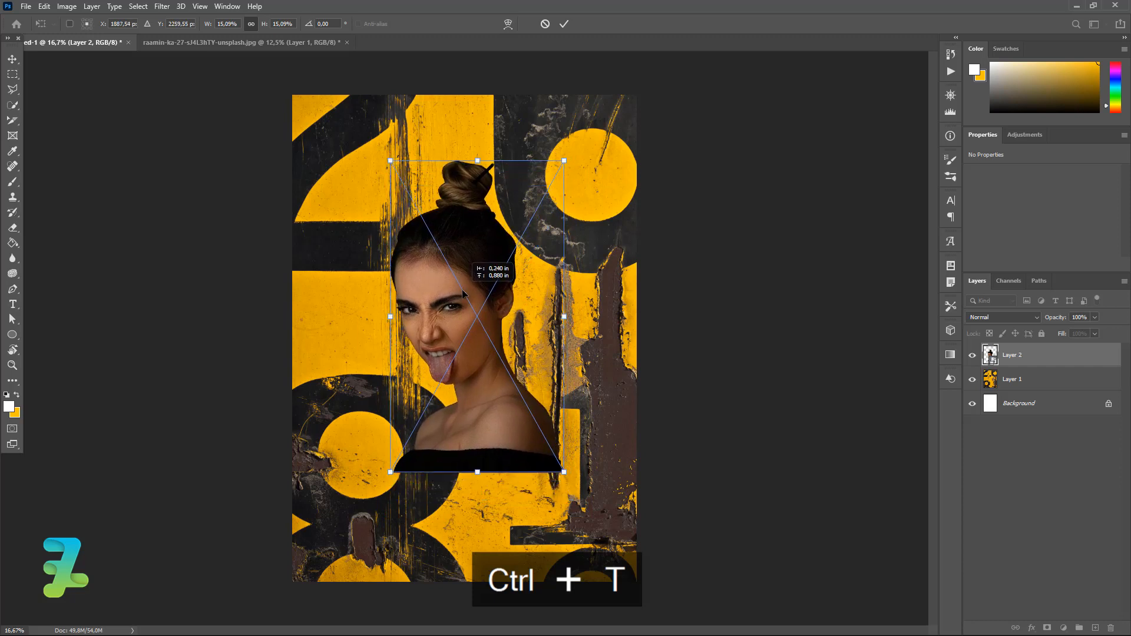
key("Return")
- Centre the woman layer on the canvas in both directions, then shift her straight up by about 1 in
key("ctrl+a")
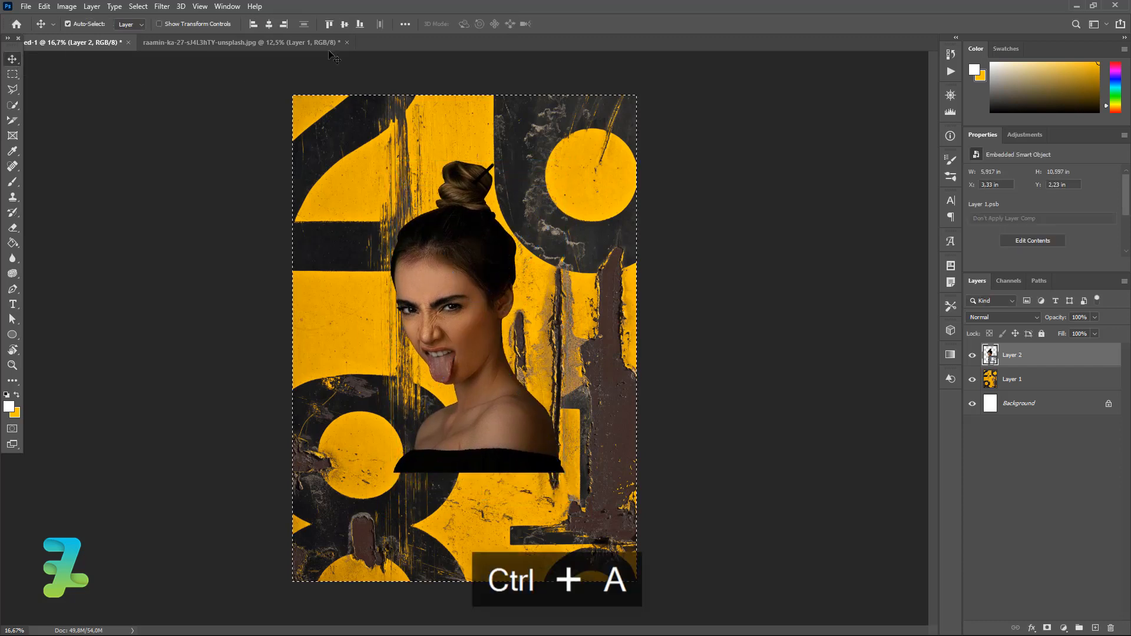
left_click(343, 24)
left_click(270, 25)
key("ctrl+d")
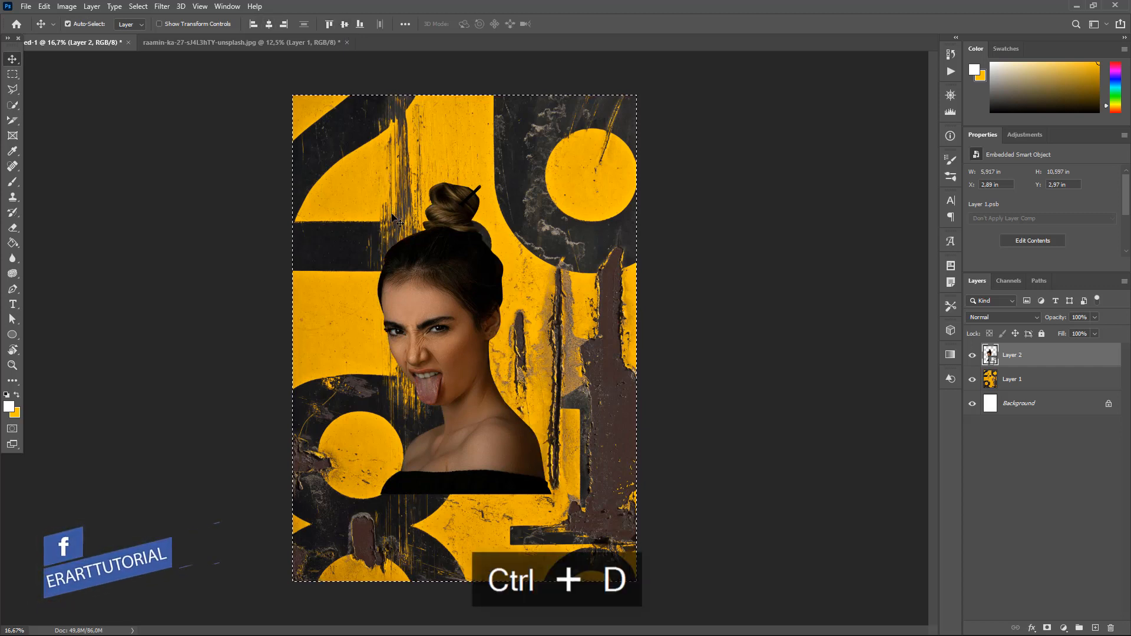
left_click_drag(463, 303, 465, 274)
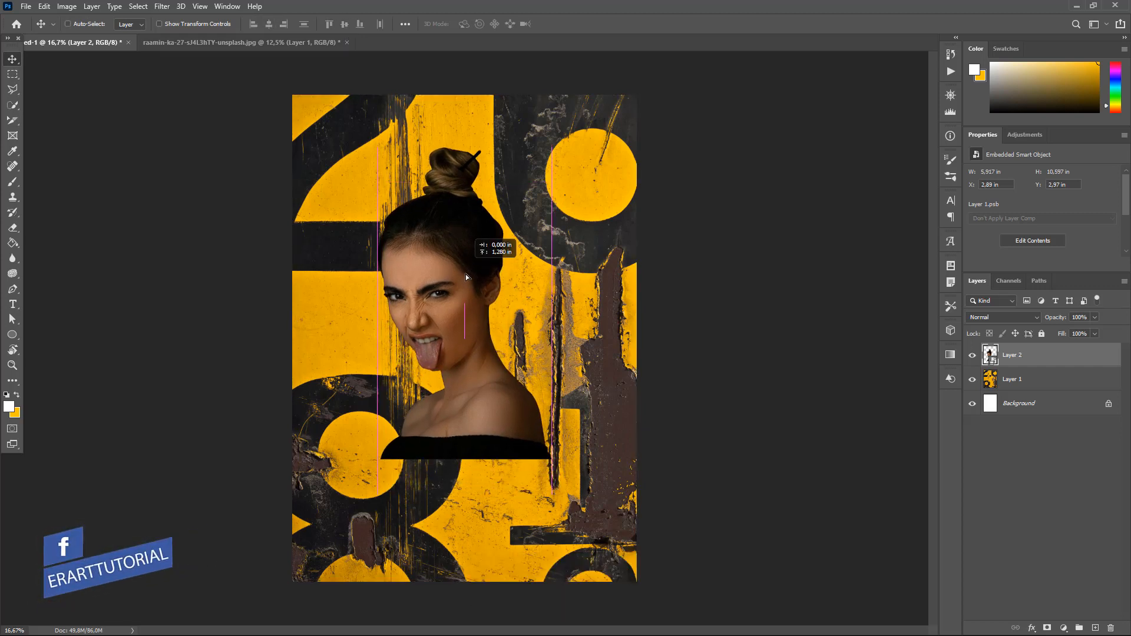
- Add a white Roboto Bold 24 pt text line below the woman, reading the photographer's first name in capitals
left_click(13, 306)
left_click(9, 406)
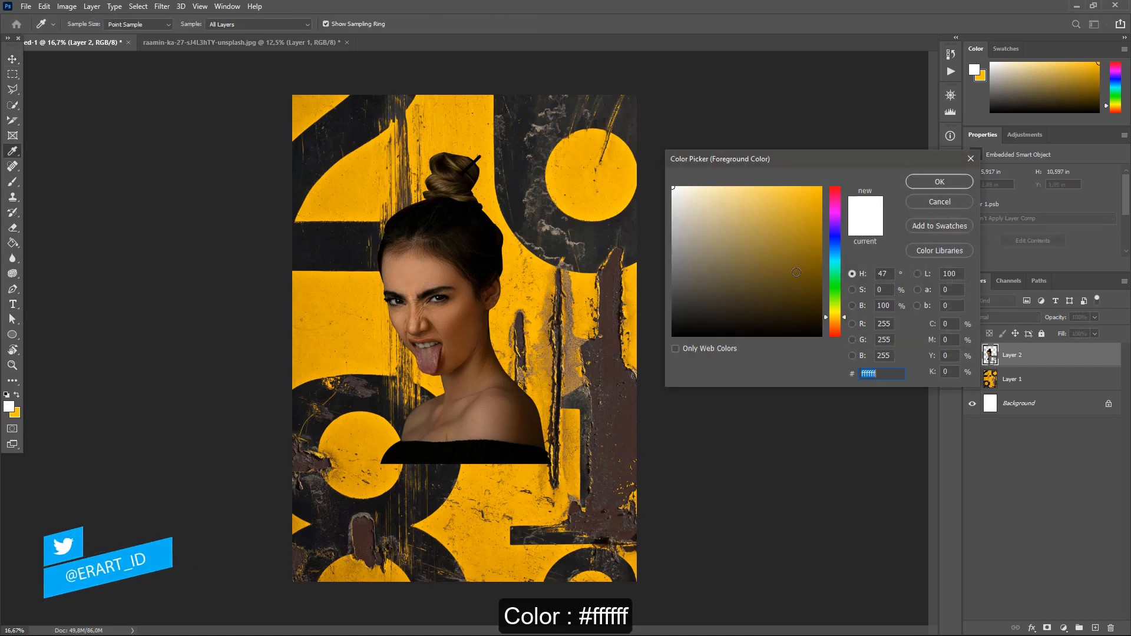
left_click(931, 186)
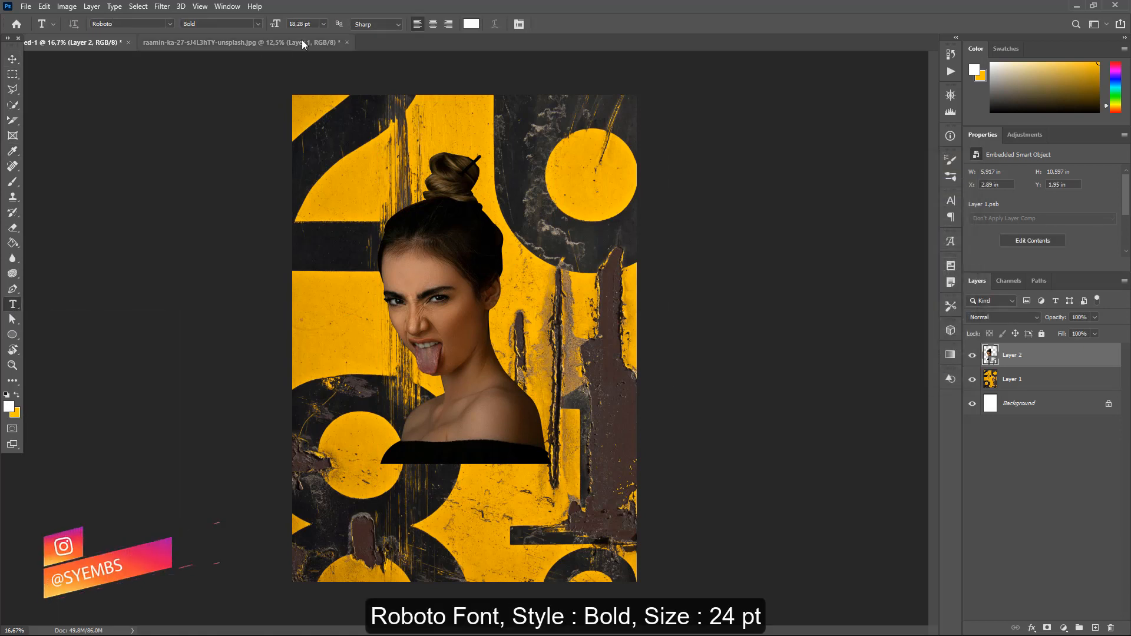
left_click(323, 24)
left_click(307, 129)
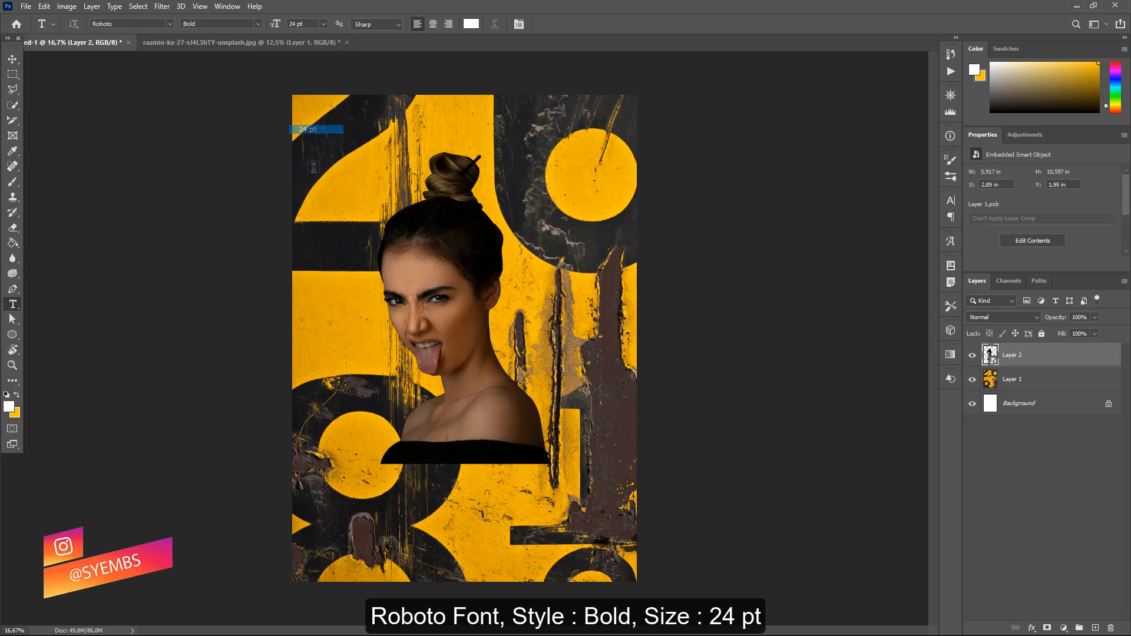
left_click(347, 495)
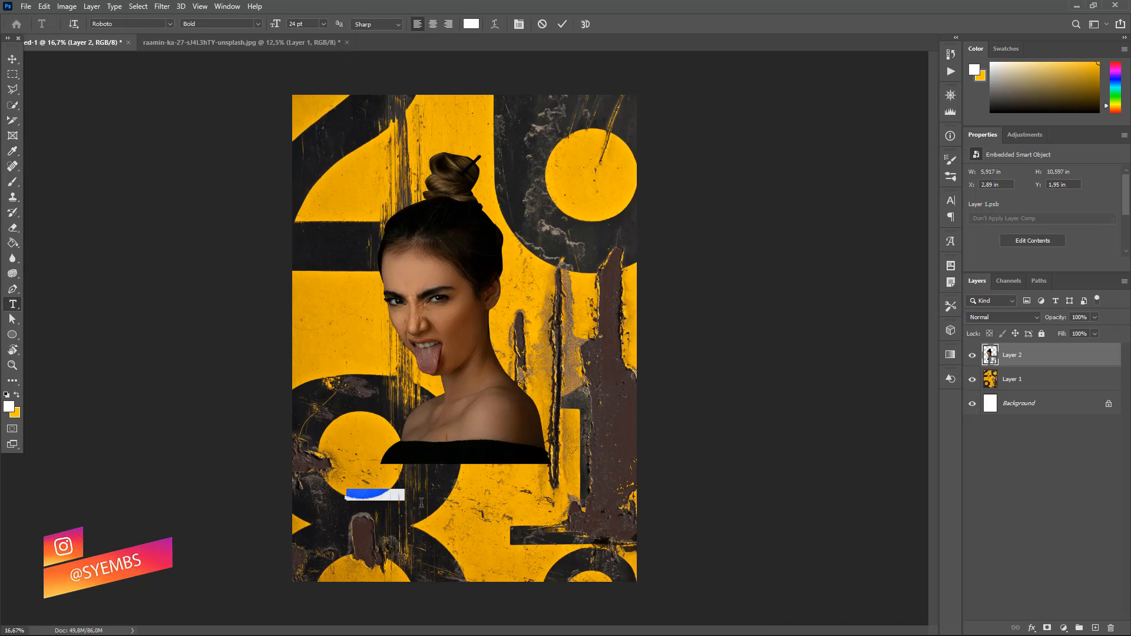
type("BAA")
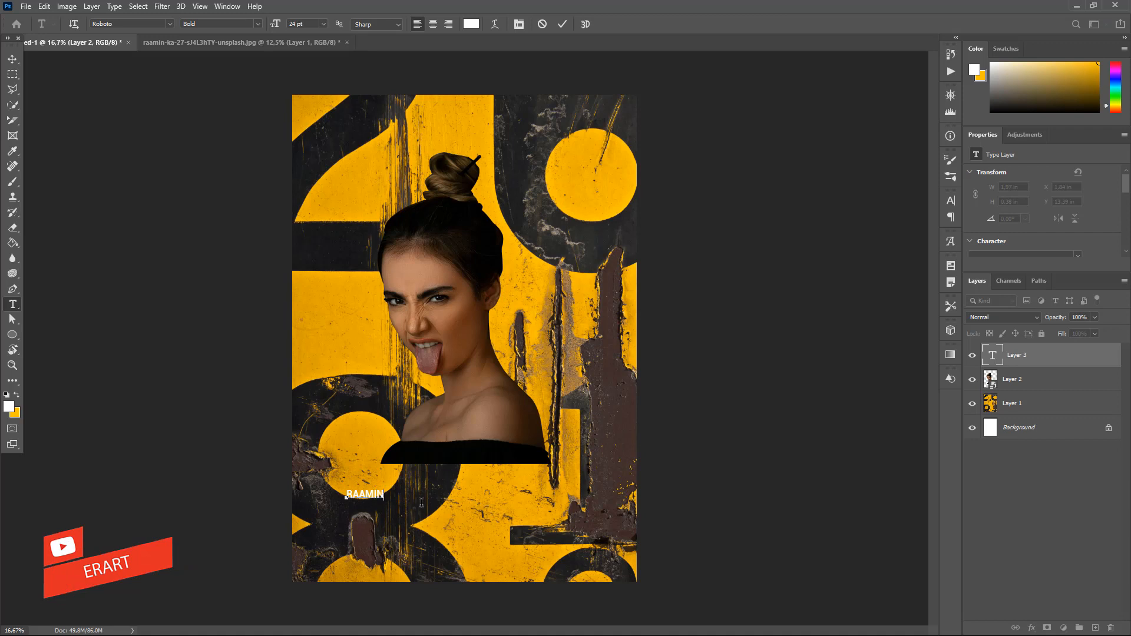
- Change the whole name text to the Black font style at 72 pt
key("ctrl+a")
left_click(257, 24)
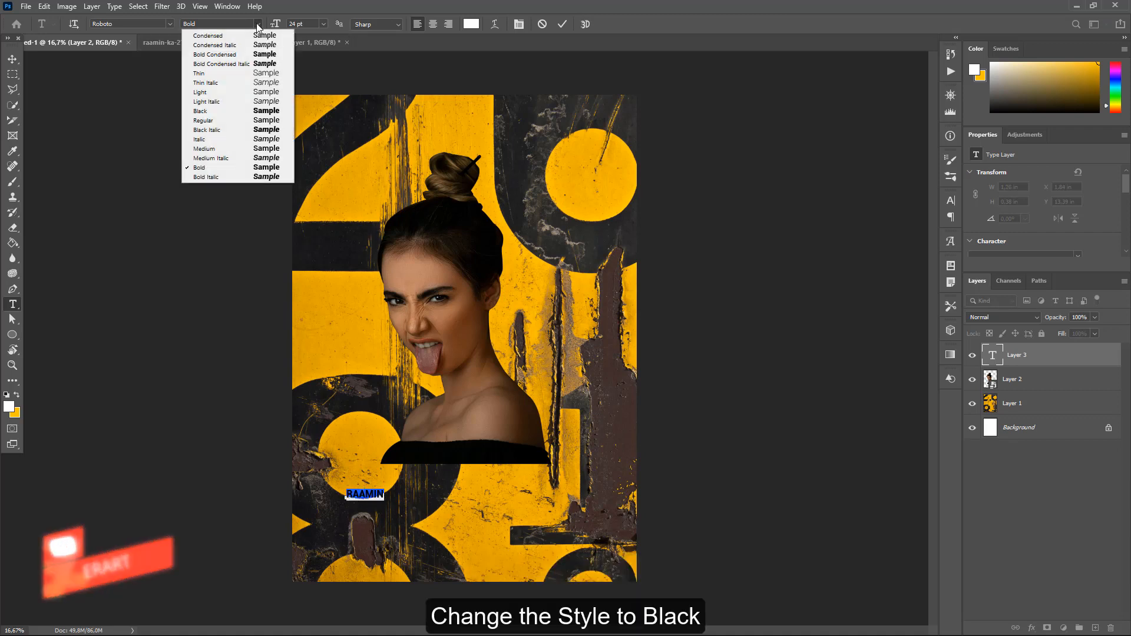
left_click(249, 110)
left_click(324, 24)
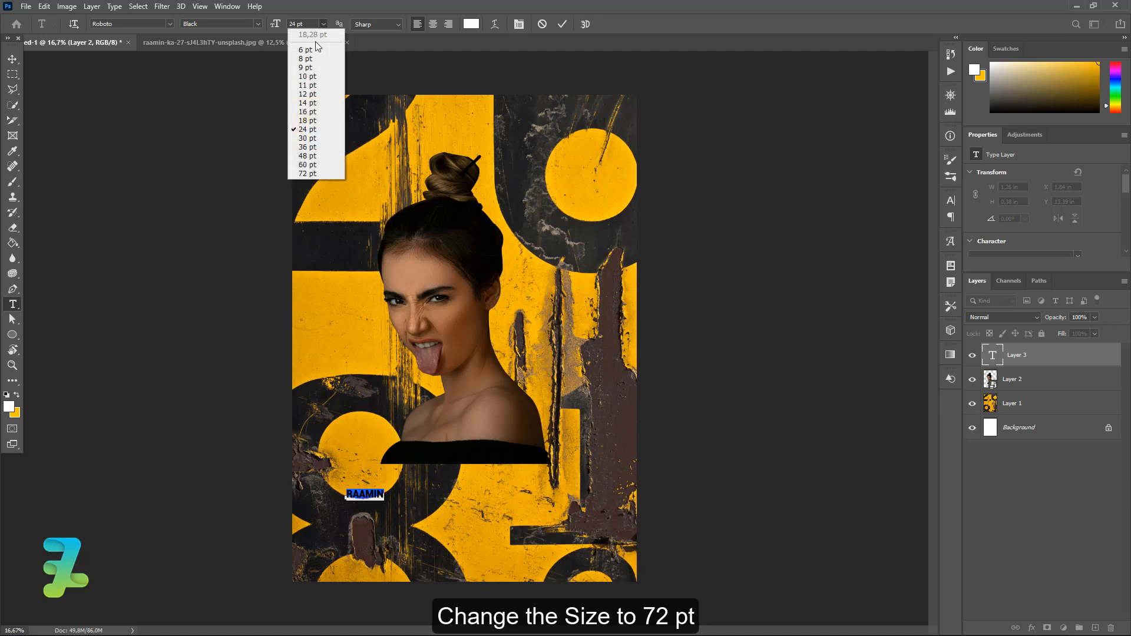
left_click(306, 173)
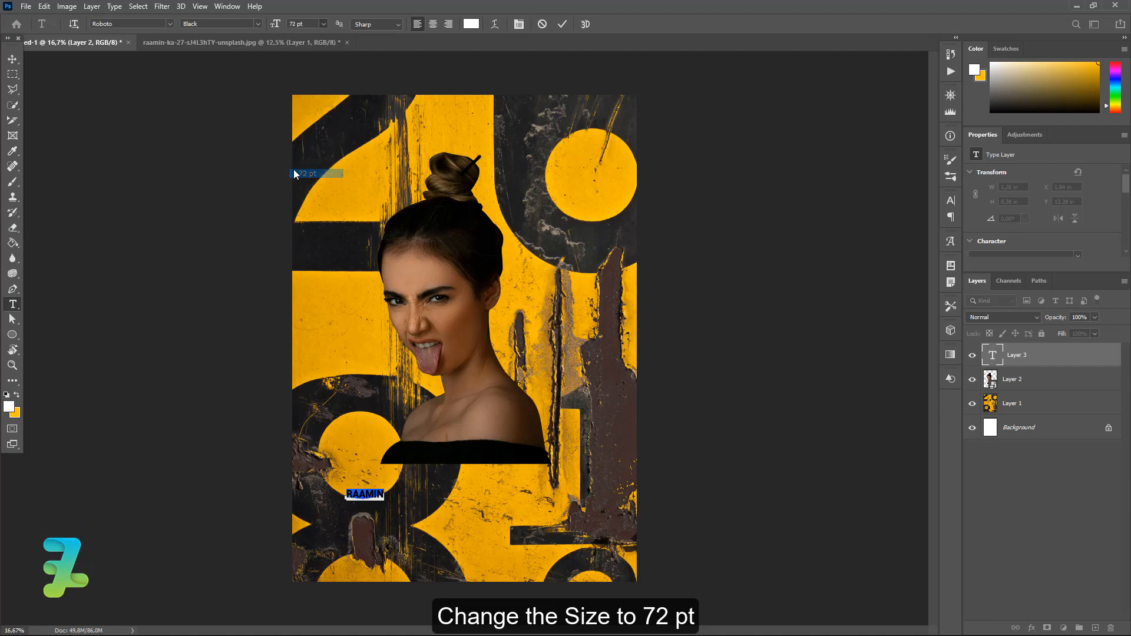
- Enlarge the name text to about 222% and centre it horizontally on the canvas
left_click(14, 59)
key("ctrl+t")
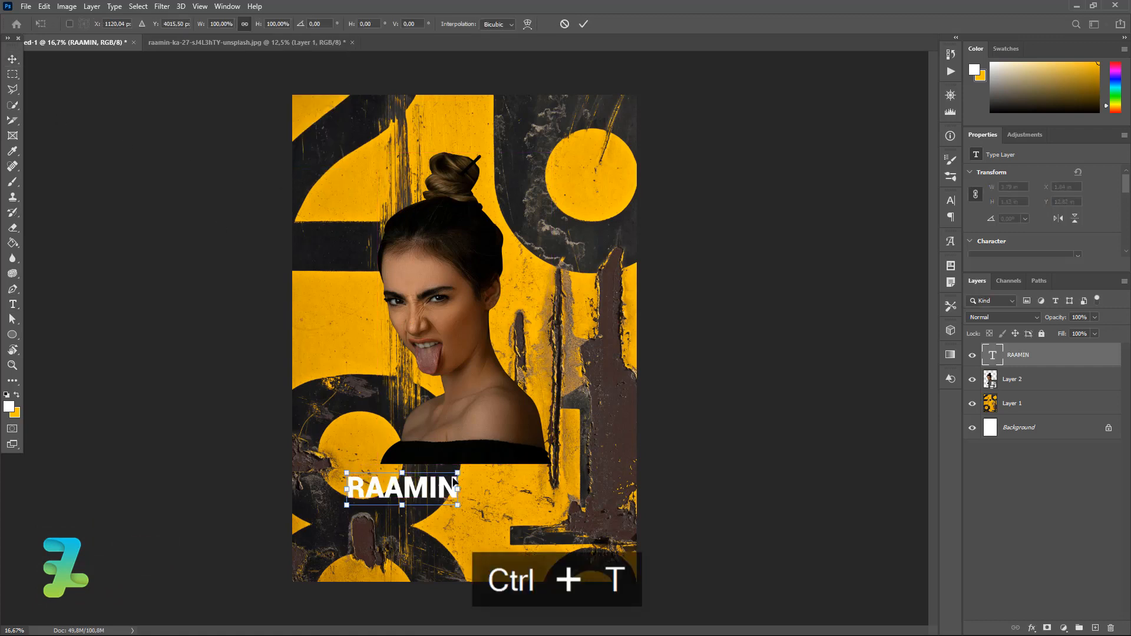
left_click_drag(457, 472, 594, 431)
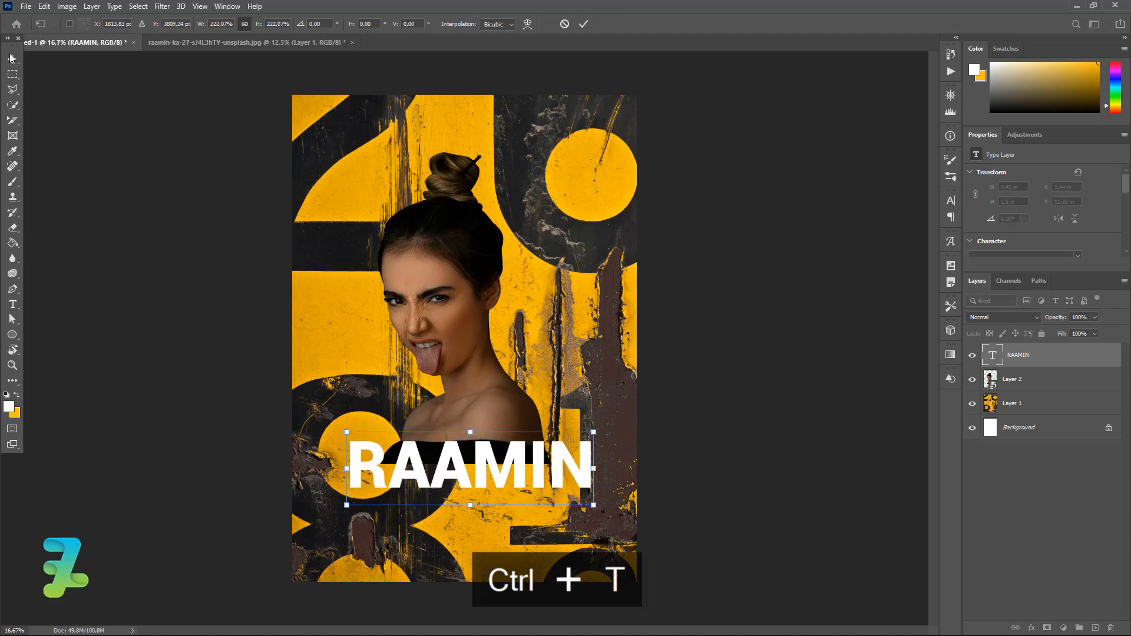
key("Return")
key("ctrl+a")
left_click(264, 25)
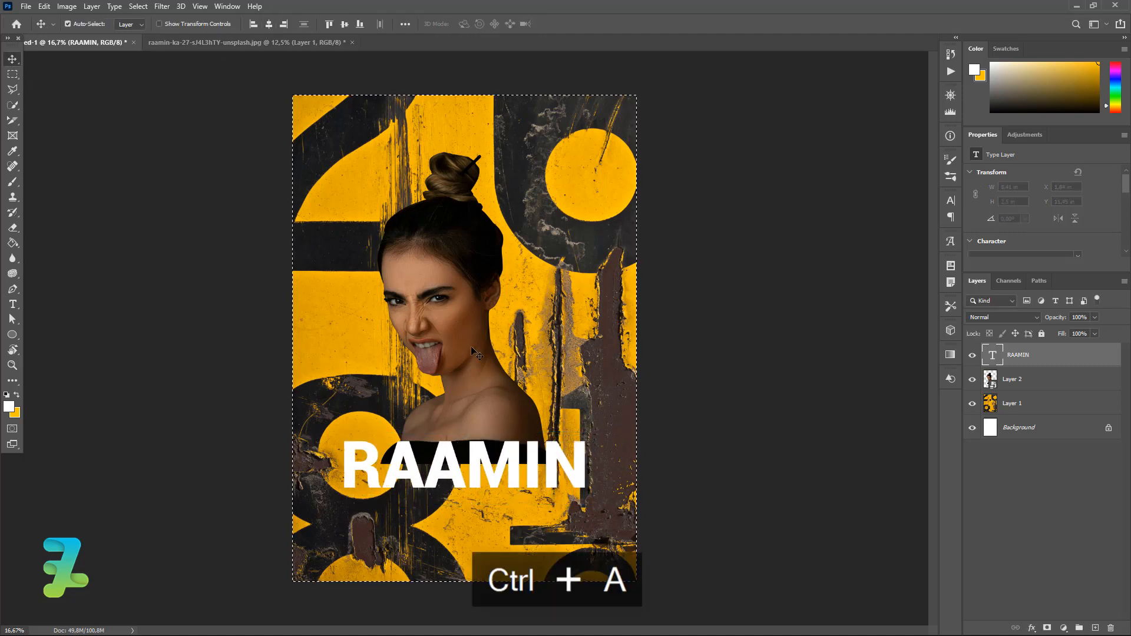
key("ctrl+d")
- Send the name text behind the woman and make six copies, stacking all seven in evenly spaced rows up the poster
key("ctrl+bracketleft")
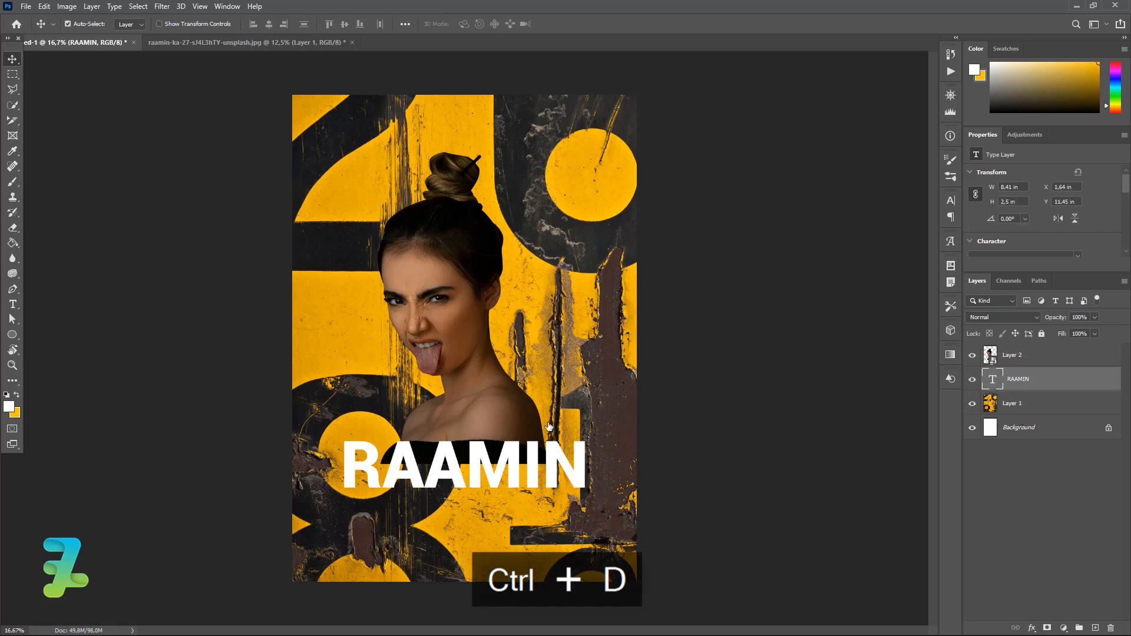
left_click_drag(542, 475, 555, 195)
key("ctrl+j")
key("ctrl+j")
key("ctrl+j")
key("ctrl+j")
key("ctrl+j")
key("ctrl+j")
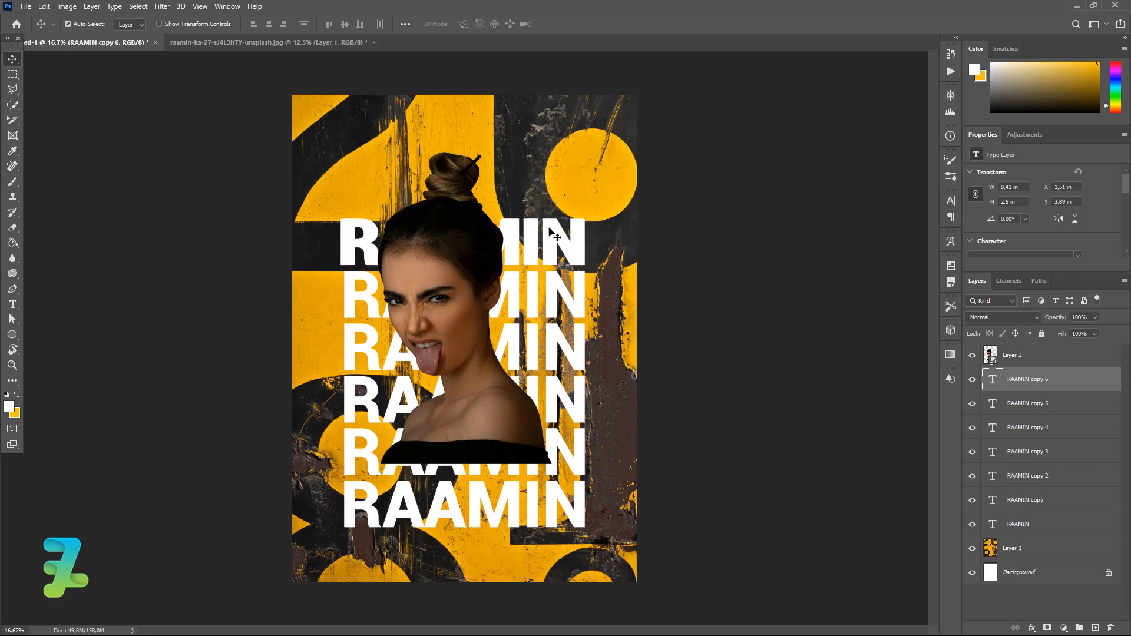
left_click_drag(553, 238, 561, 196)
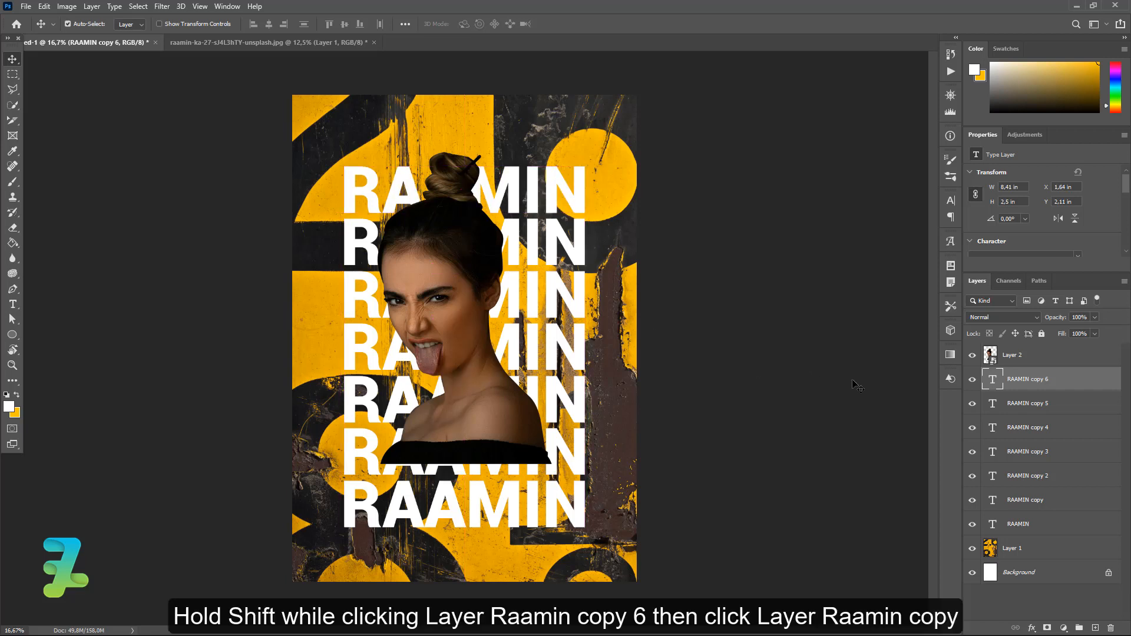
- Group the six upper name text copies, leaving out the lowest one, and set the group's fill to 0%
left_click(1052, 505, "shift")
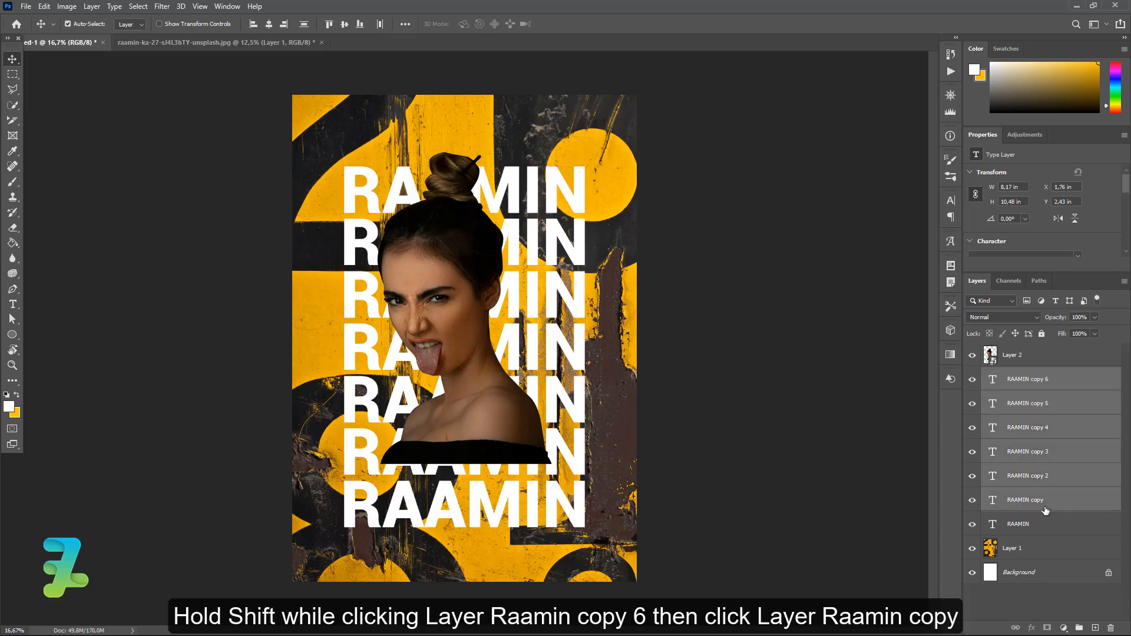
key("ctrl+g")
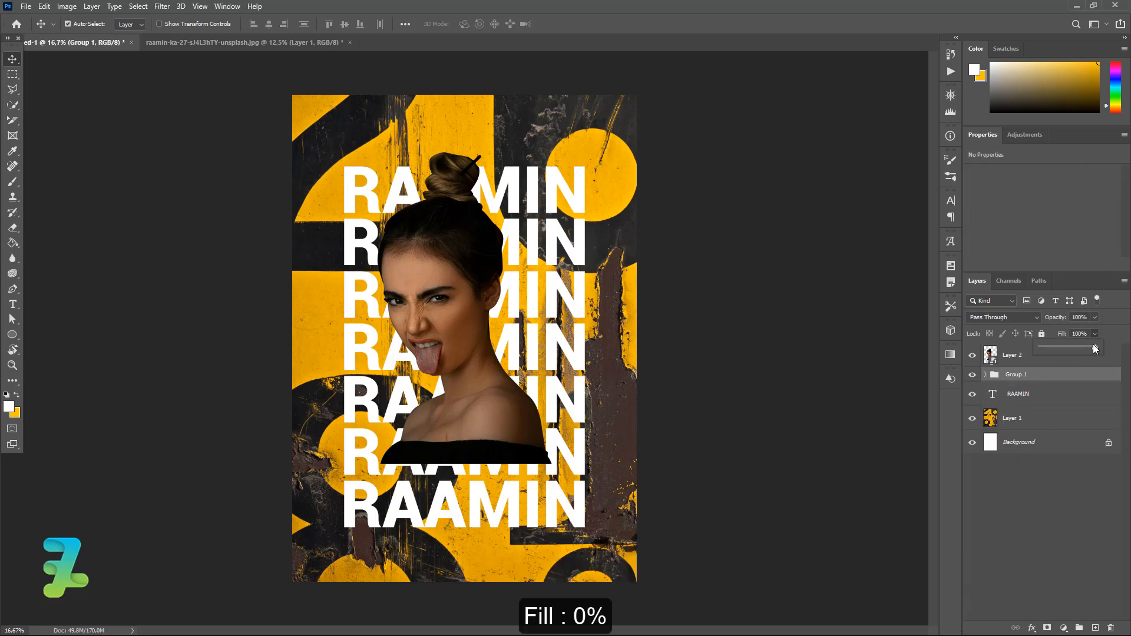
left_click_drag(1093, 346, 1033, 348)
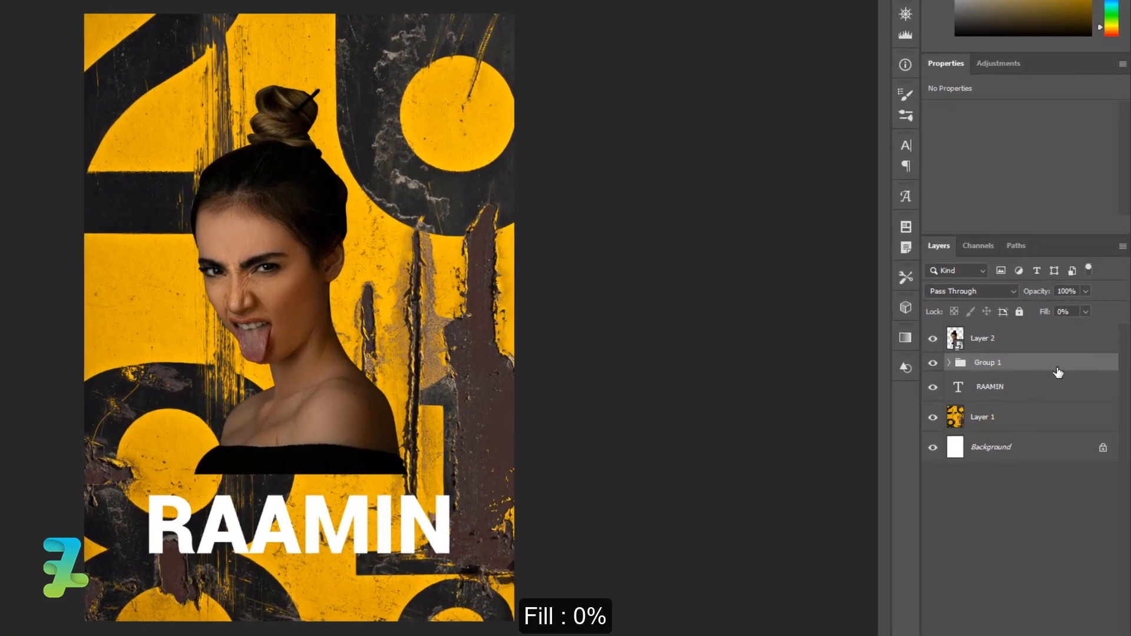
- Add a Stroke layer effect to the group of name copies and colour it white, #ffffff
double_click(1070, 378)
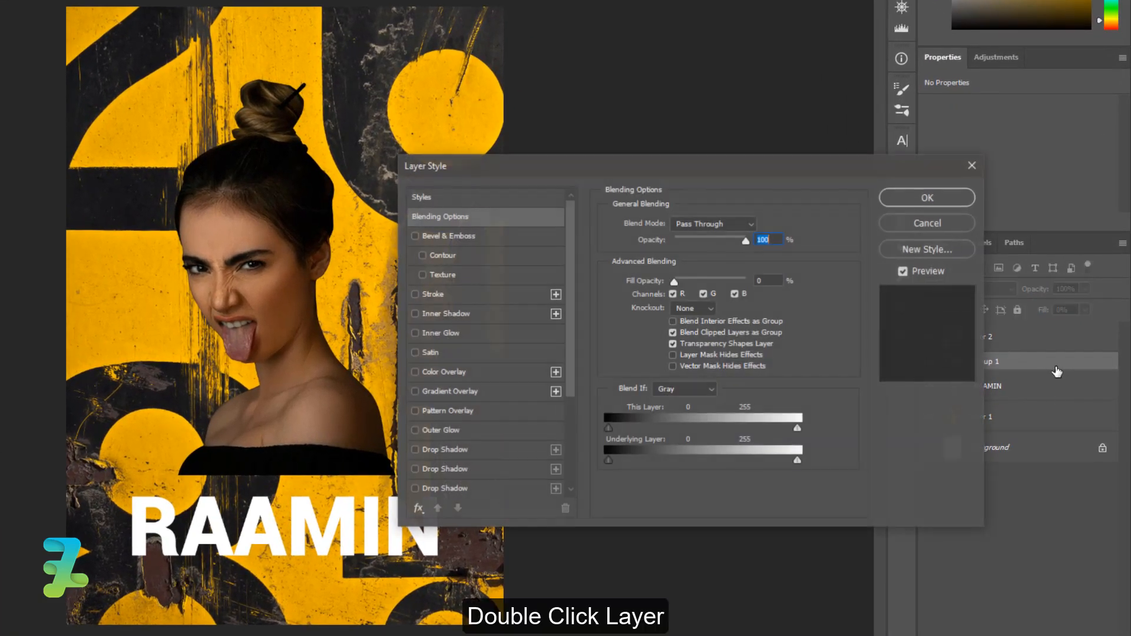
left_click(415, 294)
left_click(432, 300)
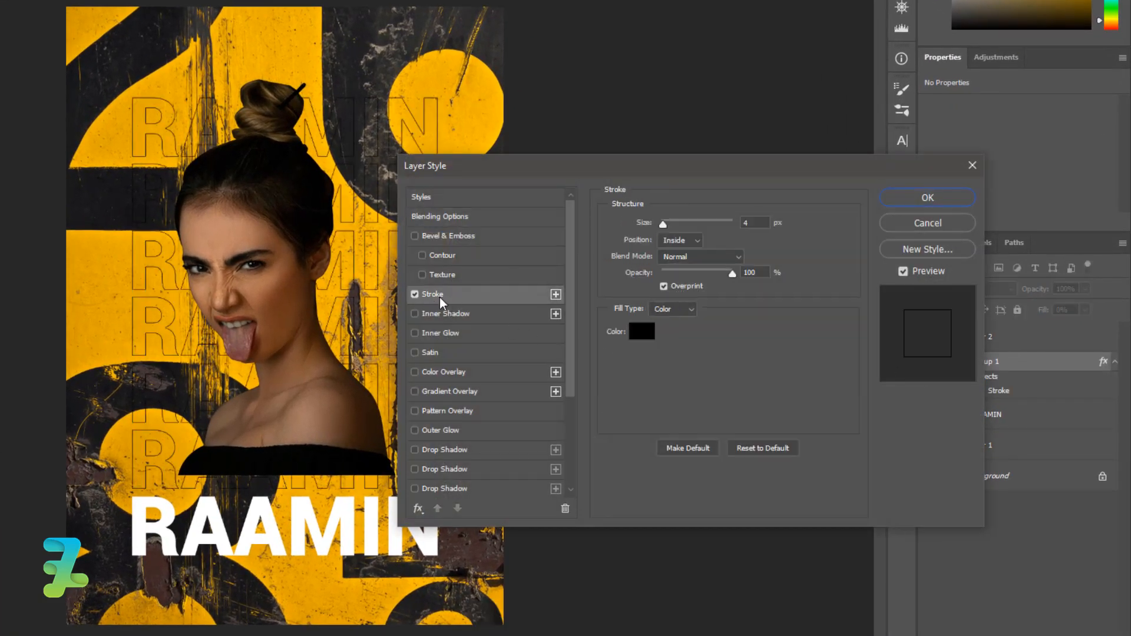
left_click(640, 333)
left_click_drag(577, 176, 514, 112)
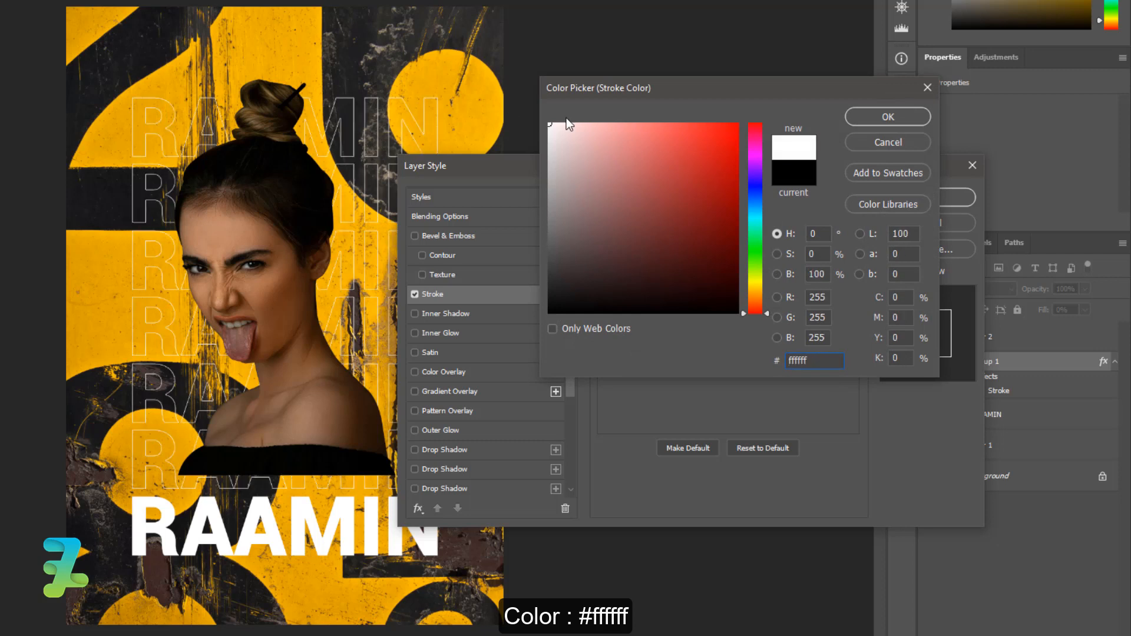
left_click(860, 122)
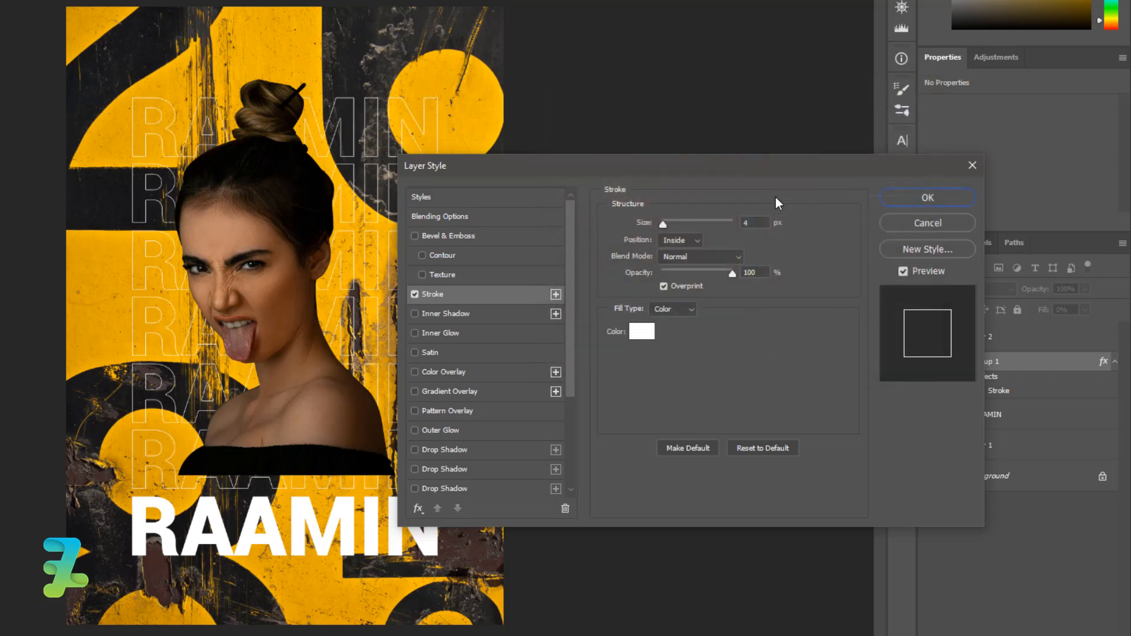
- Keep the group's stroke position at Inside, set its size to 8 px and apply the effect
left_click(698, 240)
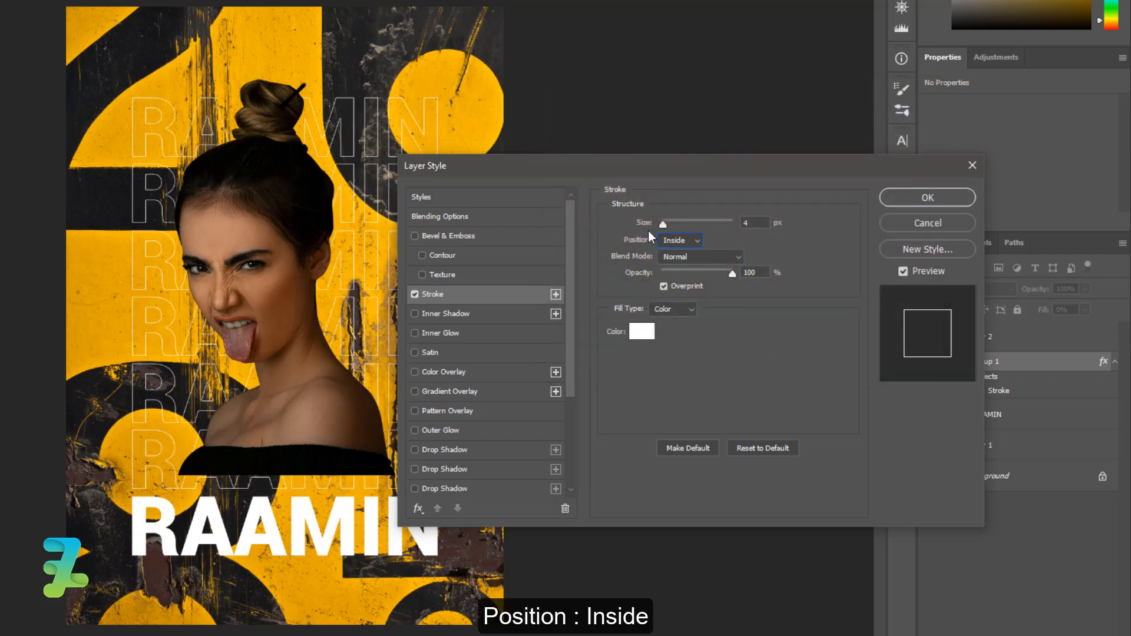
left_click_drag(664, 228, 667, 226)
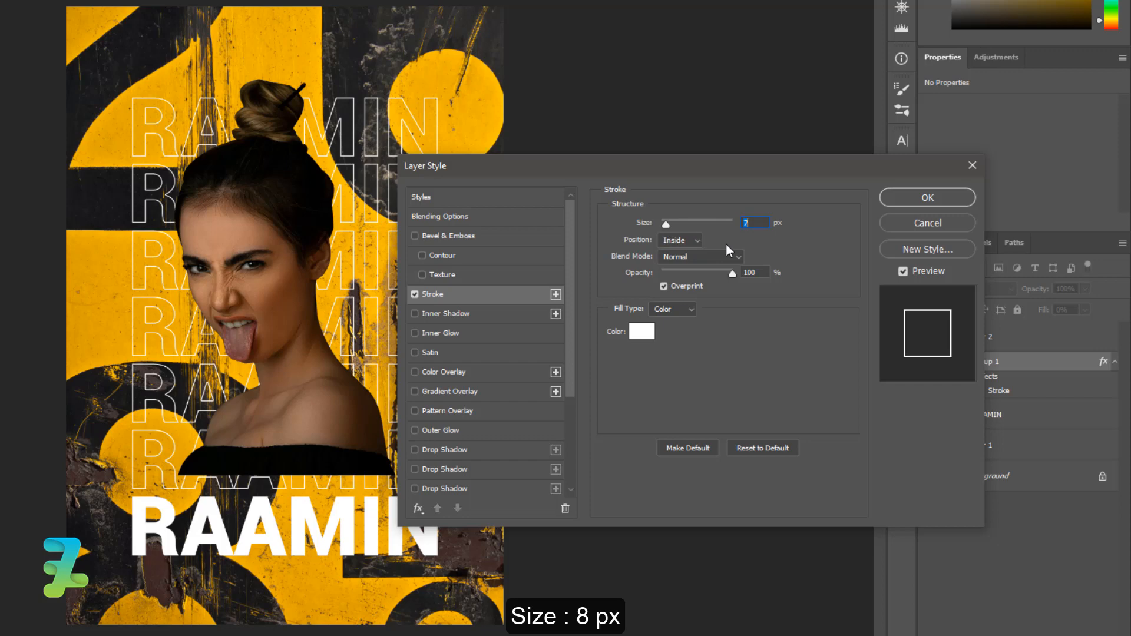
type("8")
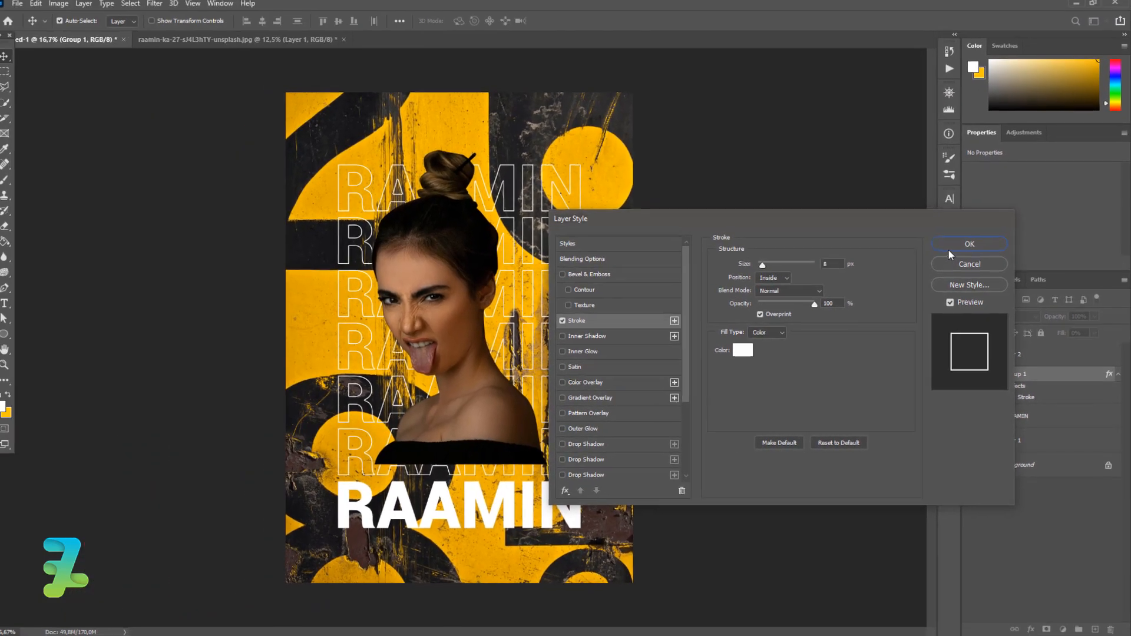
left_click(927, 198)
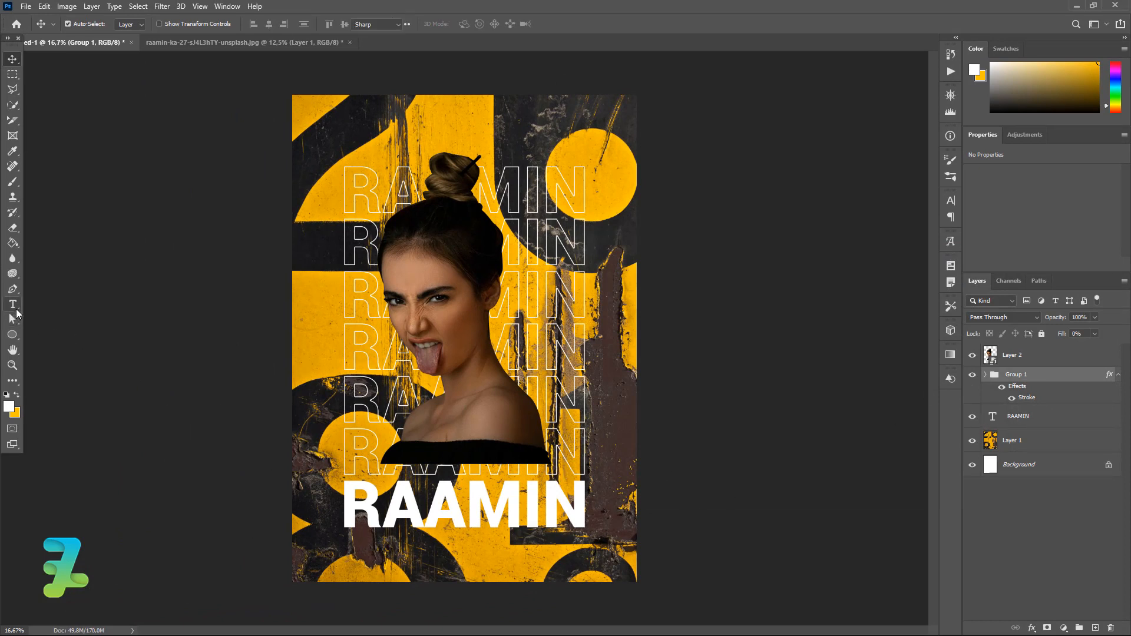
- Set the foreground colour to the near-black #171715
key("i")
left_click(9, 406)
left_click_drag(678, 306, 683, 323)
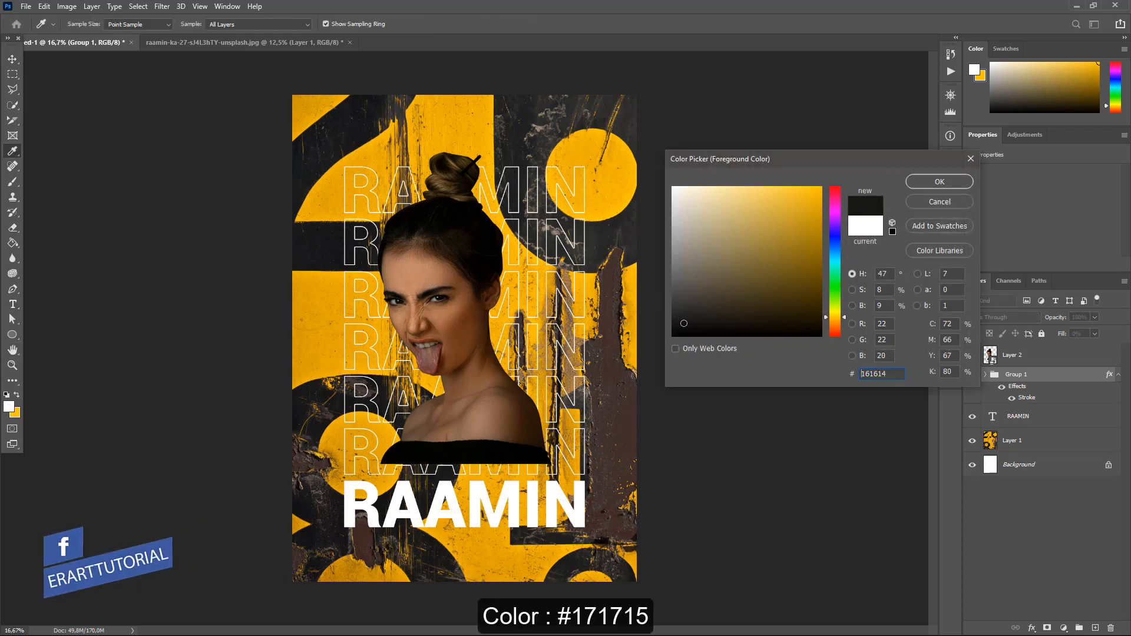
left_click(949, 182)
- Choose Roshida Valentines as the font for new text
key("t")
left_click(170, 24)
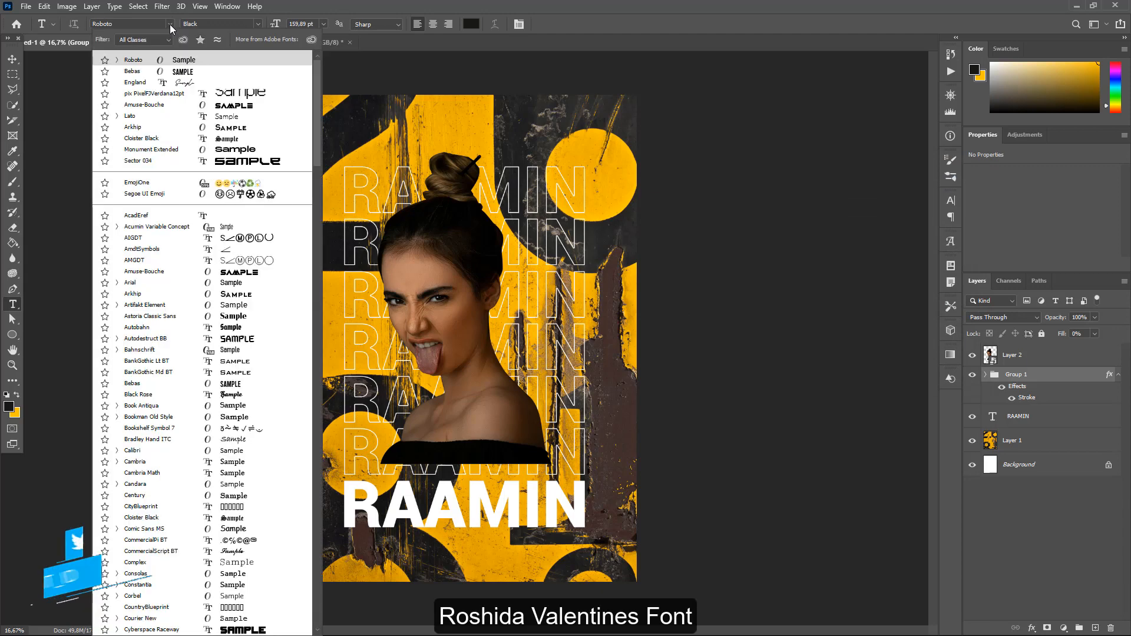
left_click_drag(316, 90, 317, 414)
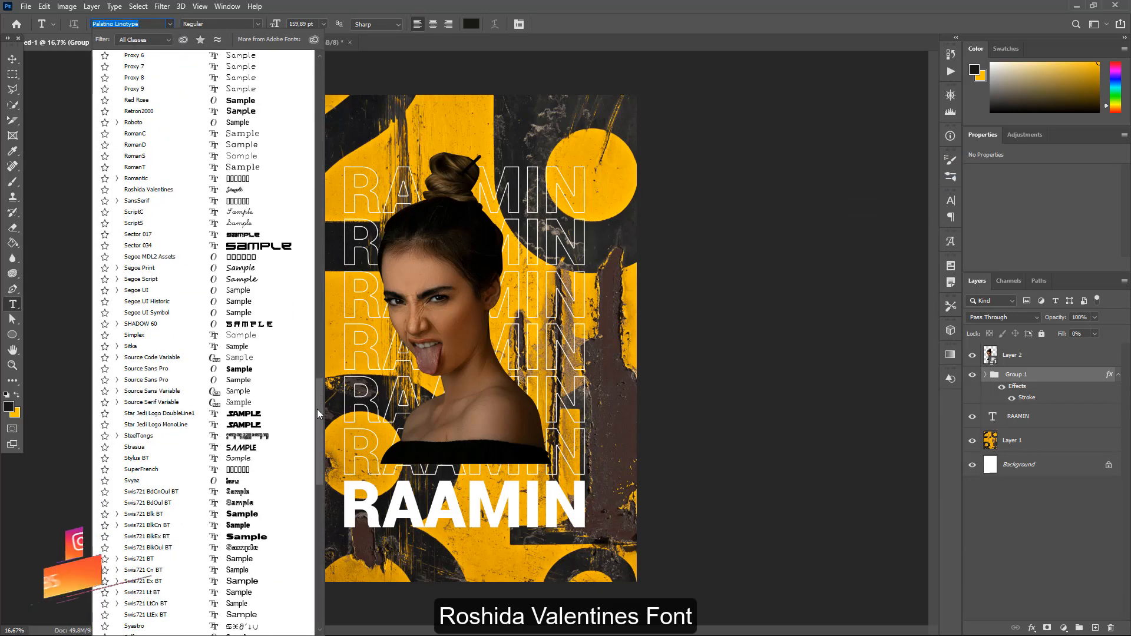
scroll(316, 394, "up", 3)
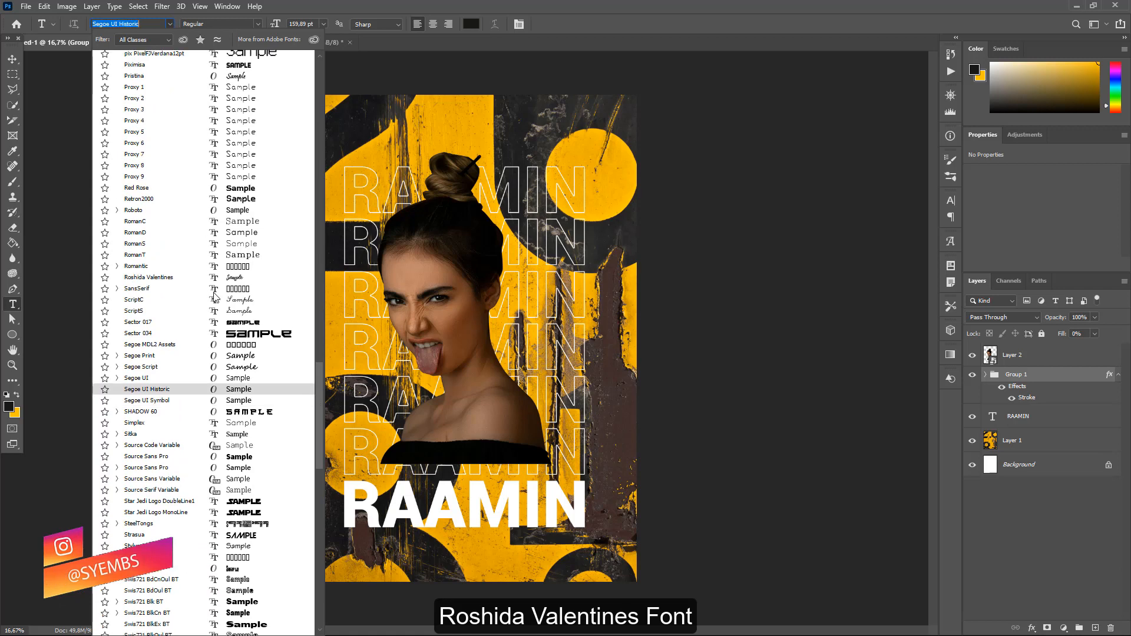
left_click(213, 277)
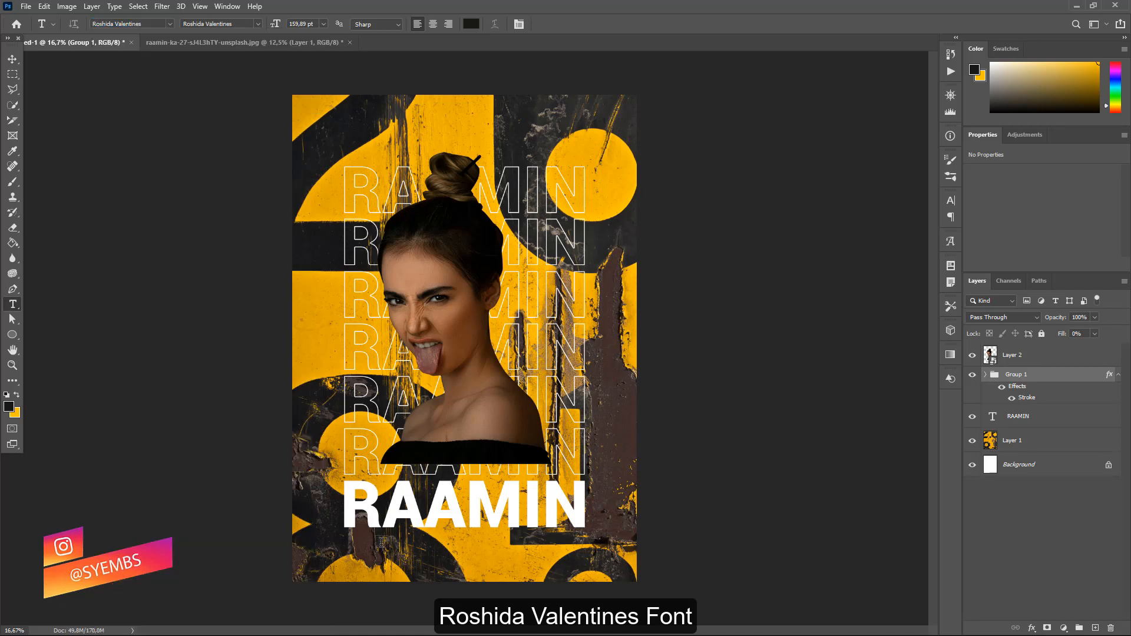
left_click(394, 532)
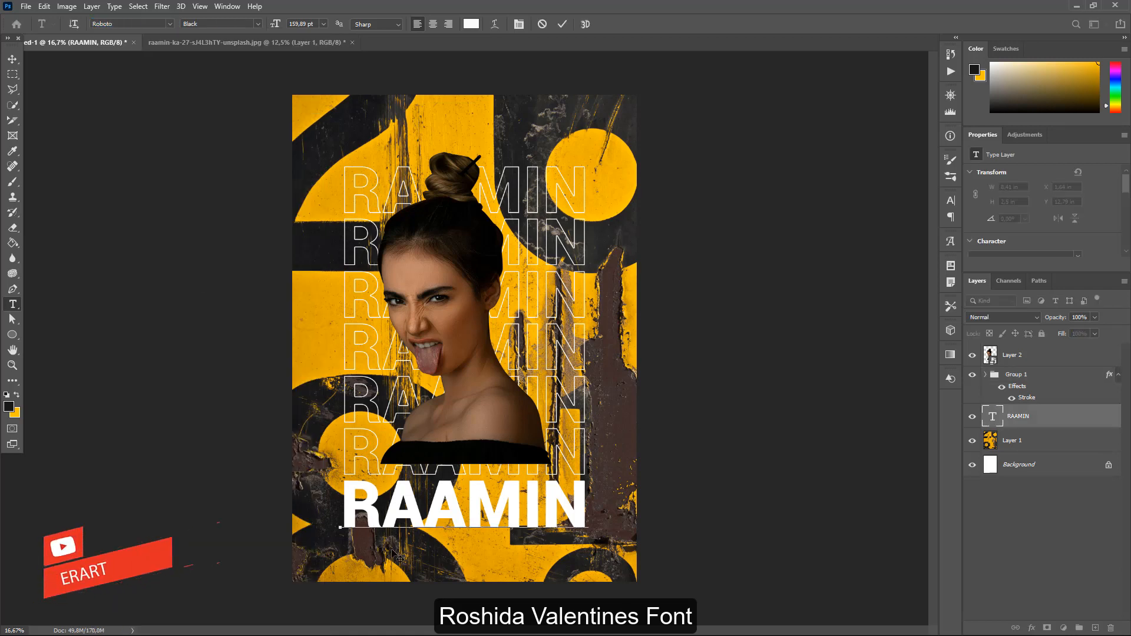
left_click(1054, 375)
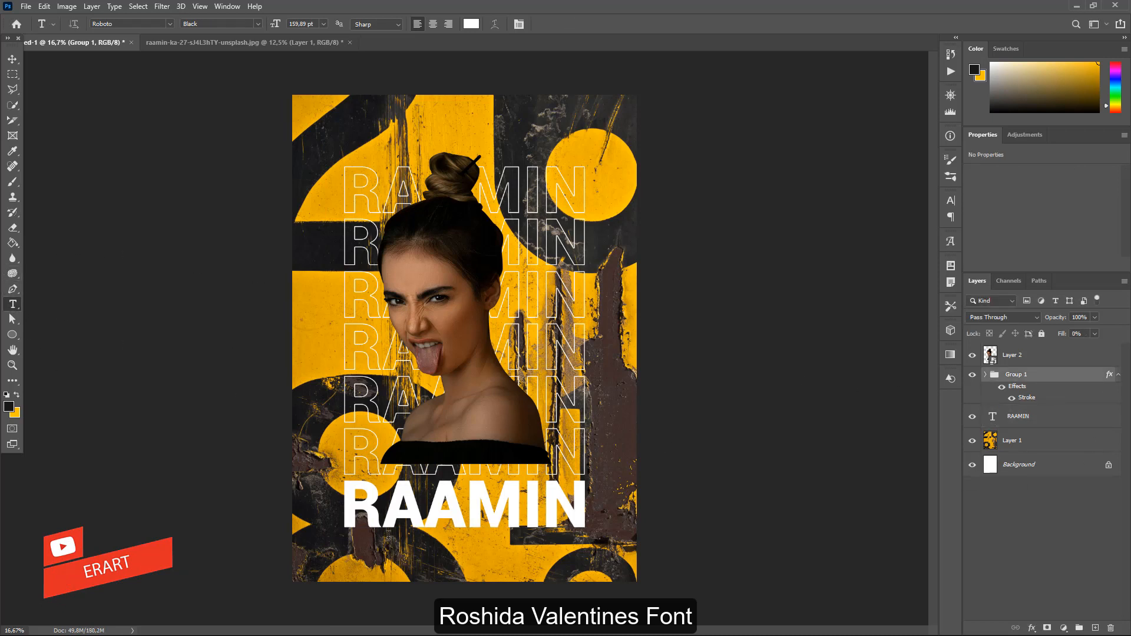
- Add a Roshida Valentines text line below the large solid name, reading the photographer's full name
left_click(378, 569)
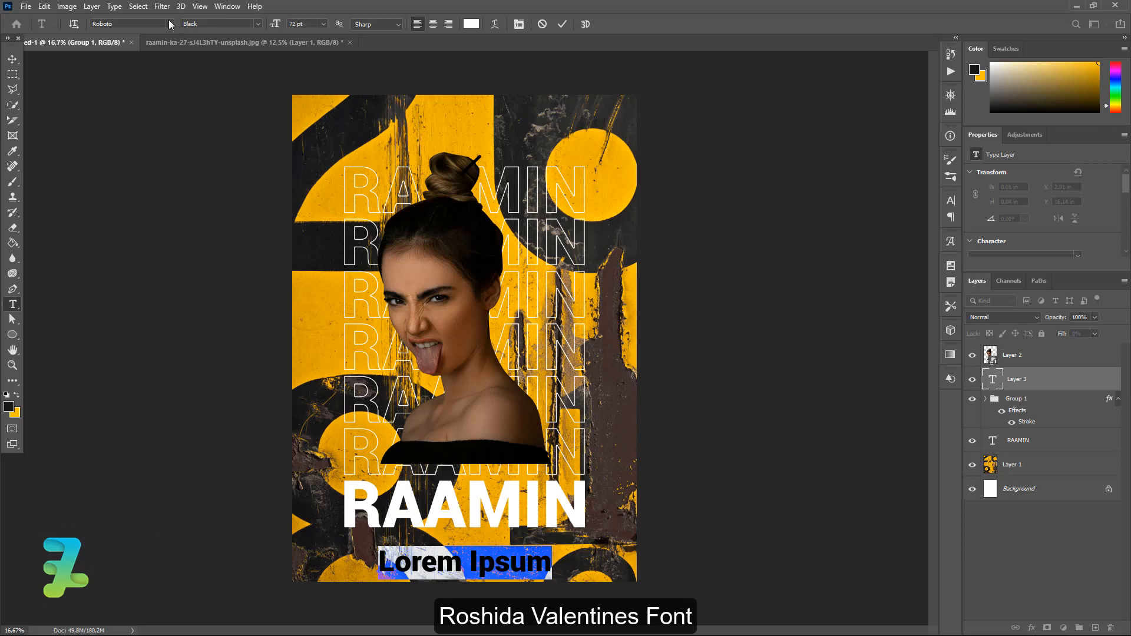
left_click(168, 23)
left_click(118, 36)
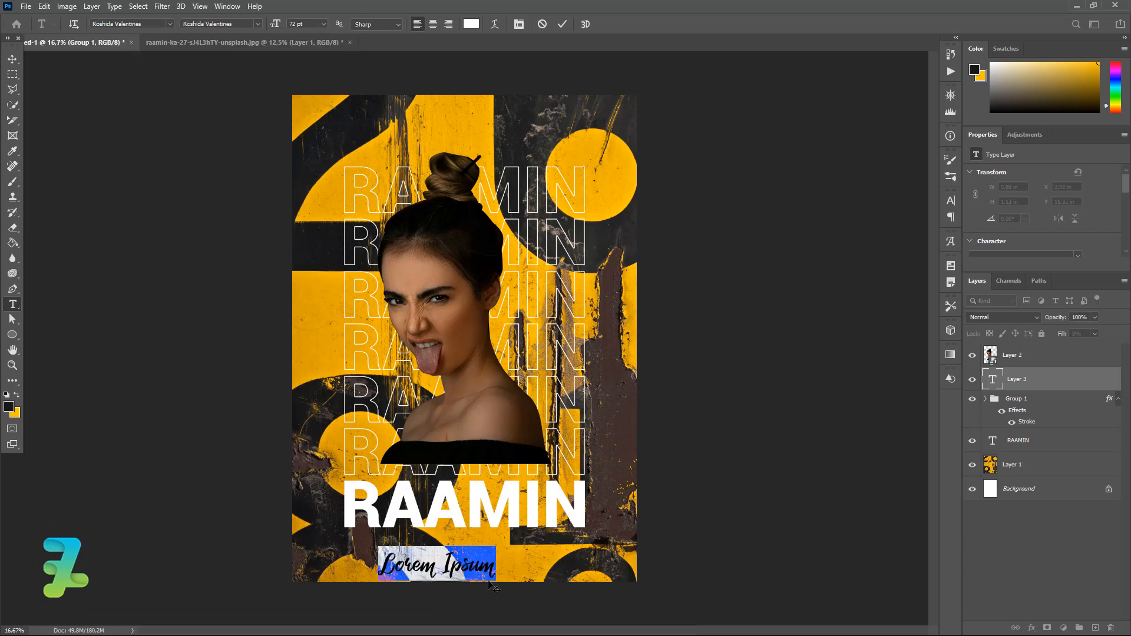
type("Raamin Ka")
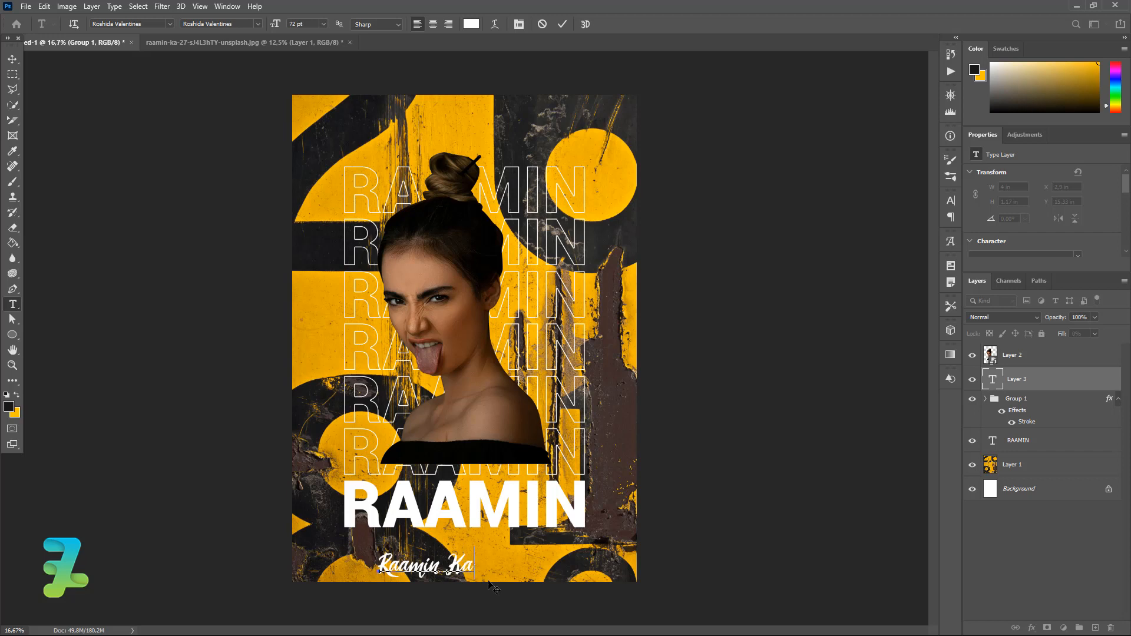
- Set the whole script name text to 100 pt and colour it #171715
key("ctrl+a")
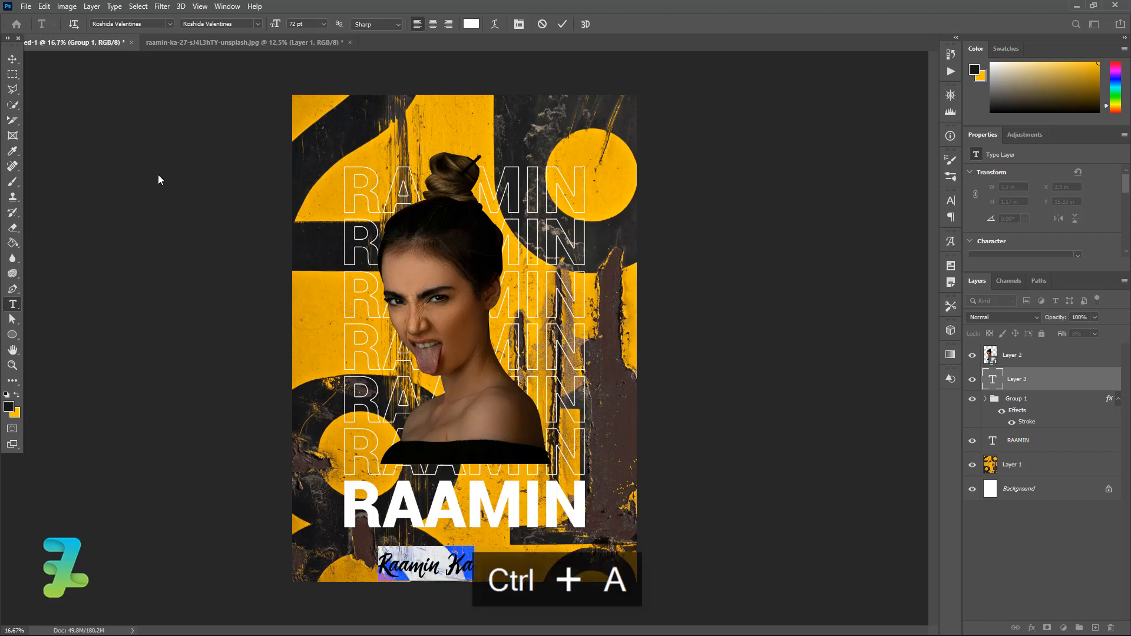
left_click(322, 24)
left_click(290, 28)
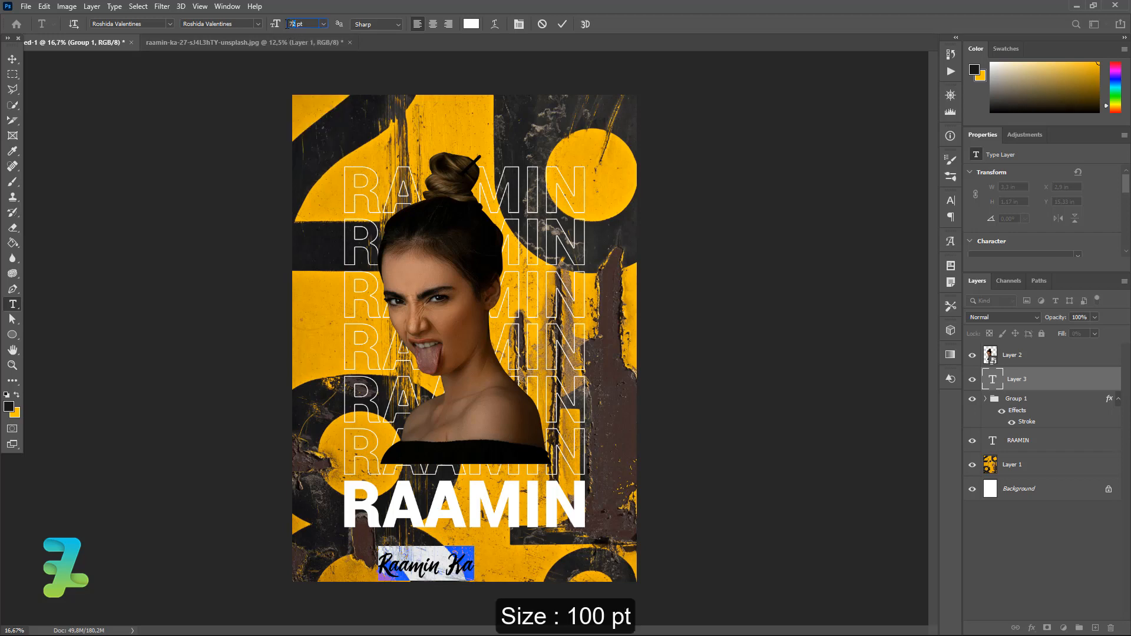
type("100")
key("Return")
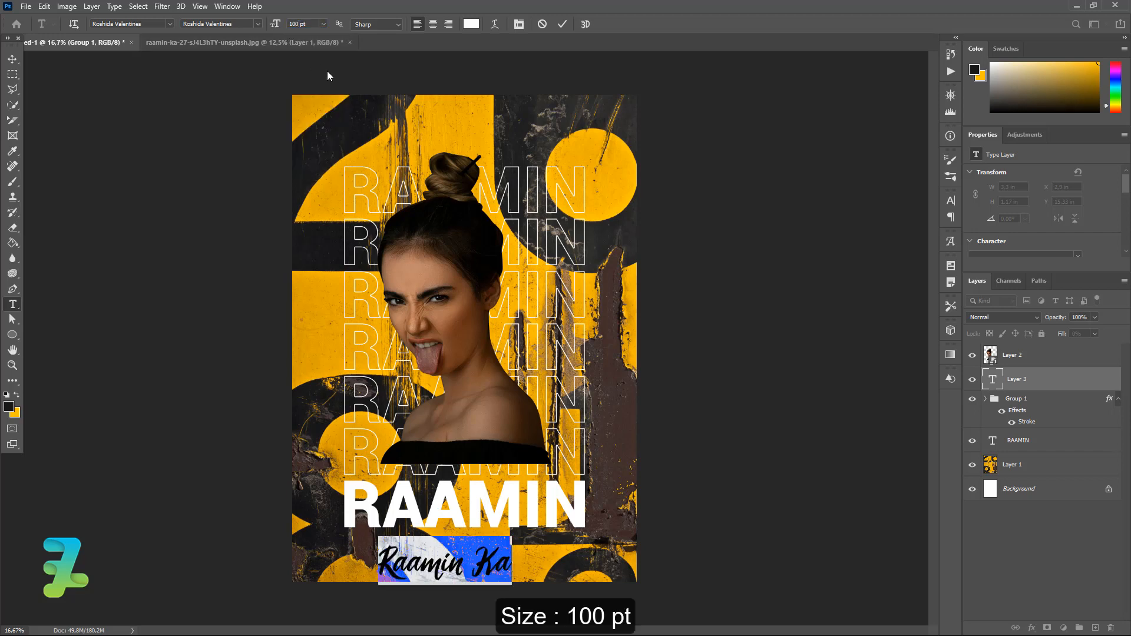
left_click(17, 395)
left_click(9, 406)
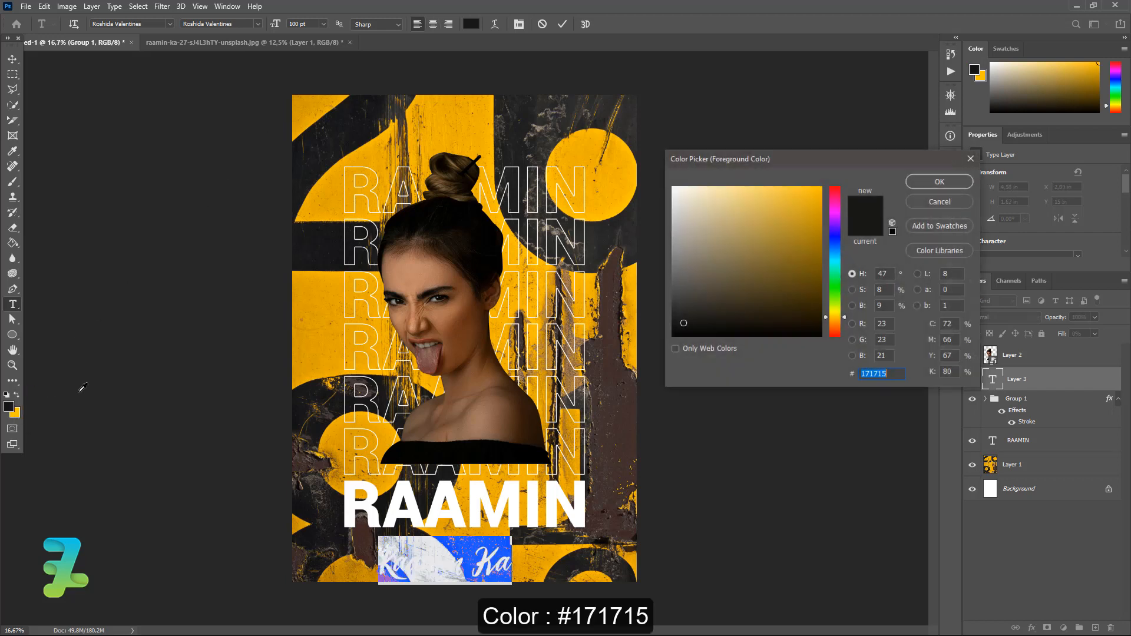
left_click(936, 182)
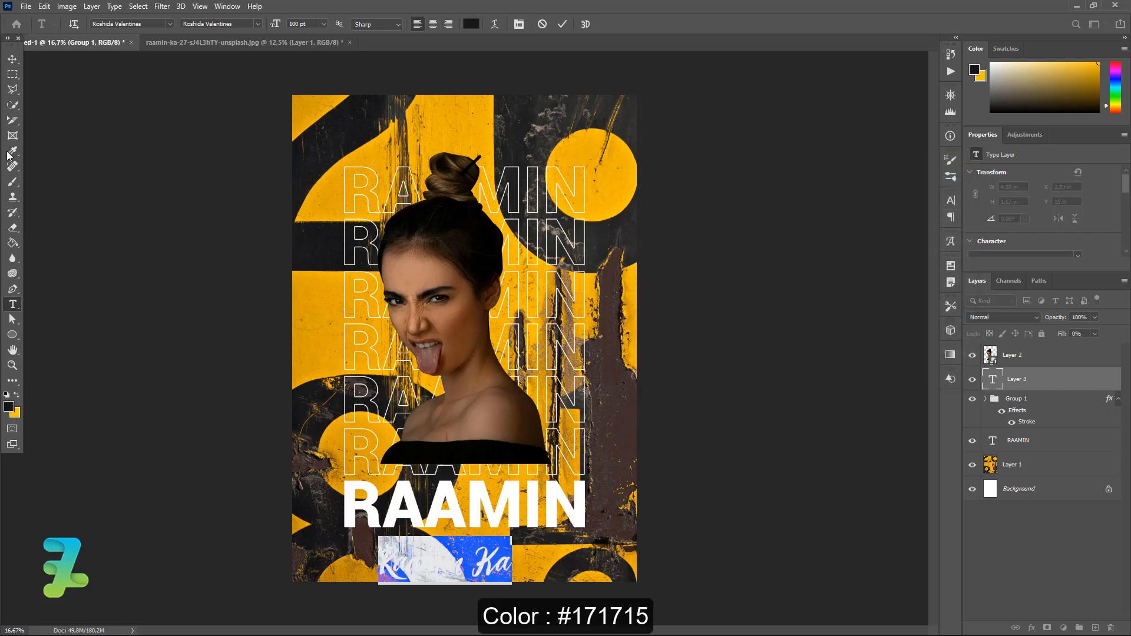
- Move the script name text up so that it overlaps the right end of the large solid name
left_click(12, 59)
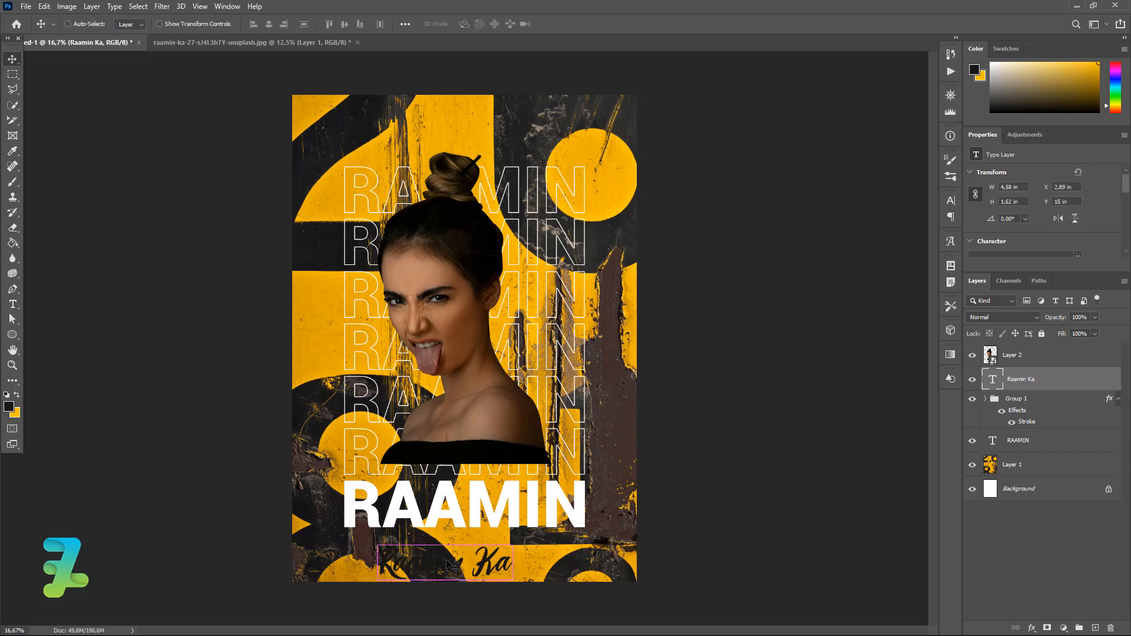
left_click_drag(451, 566, 570, 518)
key("ctrl")
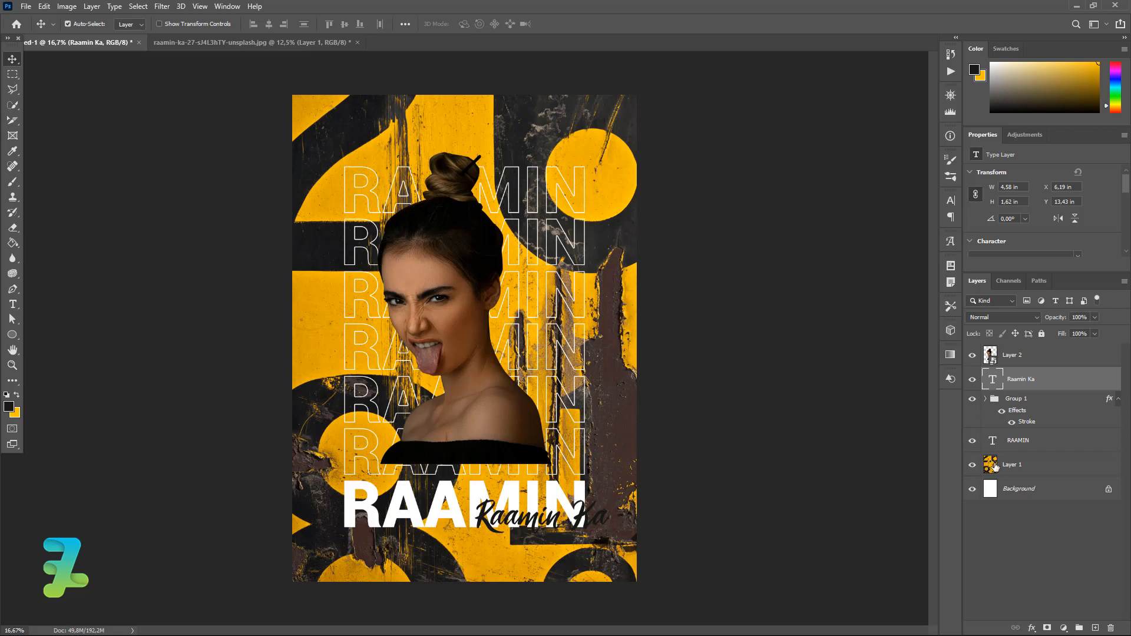
- Create a layer above the grunge texture and draw a circle about 606 px wide inside the upper yellow disc
left_click(1012, 470)
left_click(1092, 625)
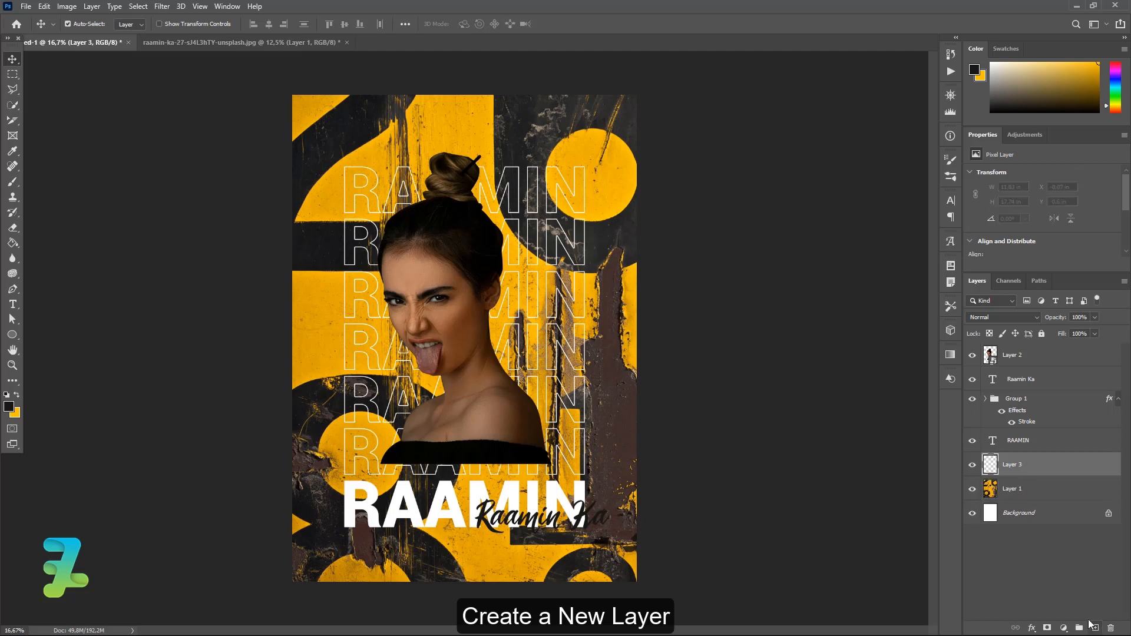
left_click(13, 335)
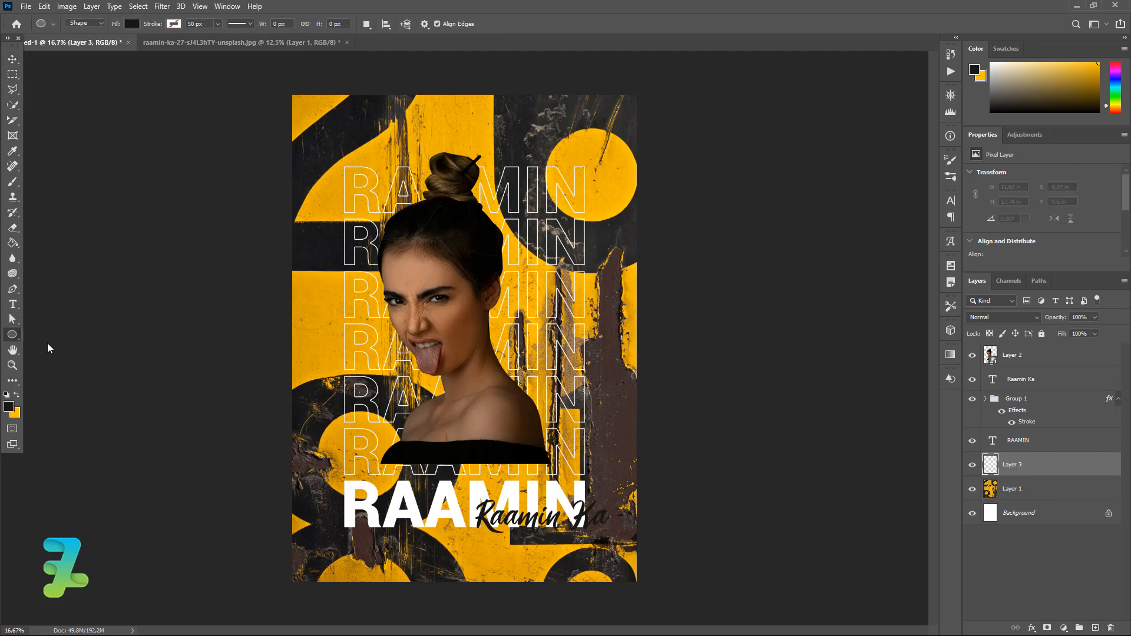
right_click(13, 335)
left_click(49, 358)
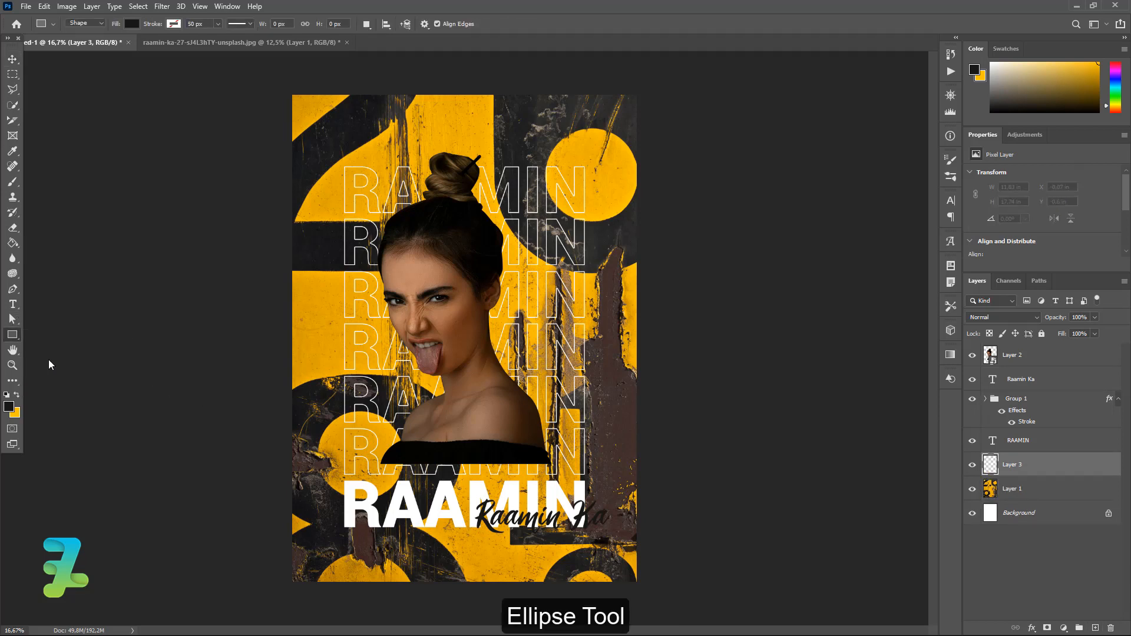
left_click_drag(564, 149, 625, 213)
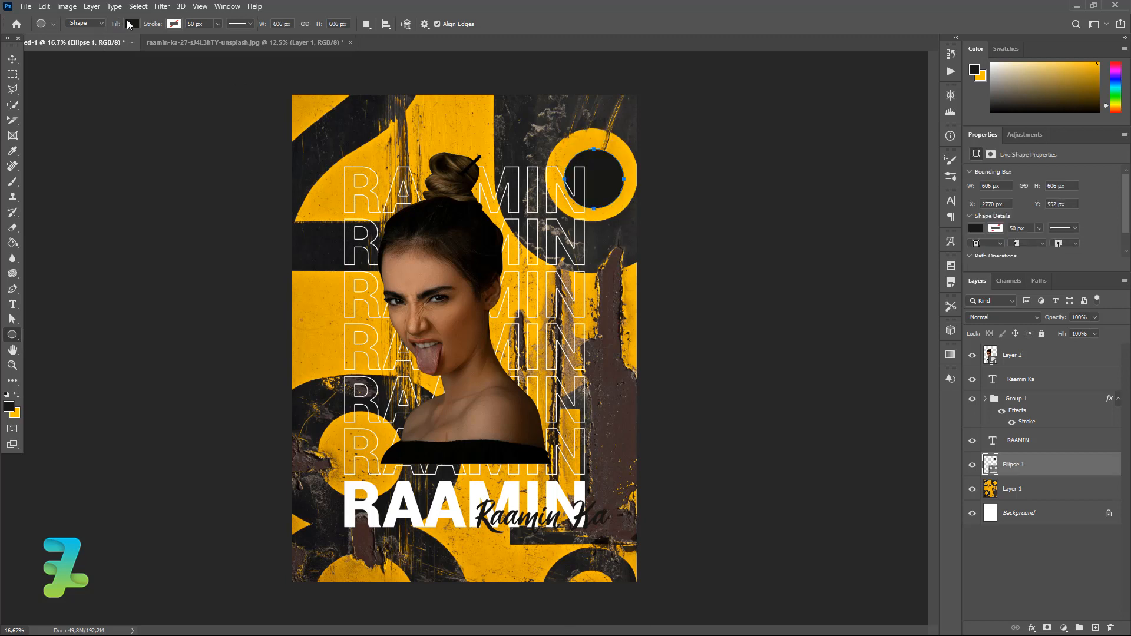
- Set the circle's fill colour to #1f1f1f
left_click(127, 24)
left_click(204, 46)
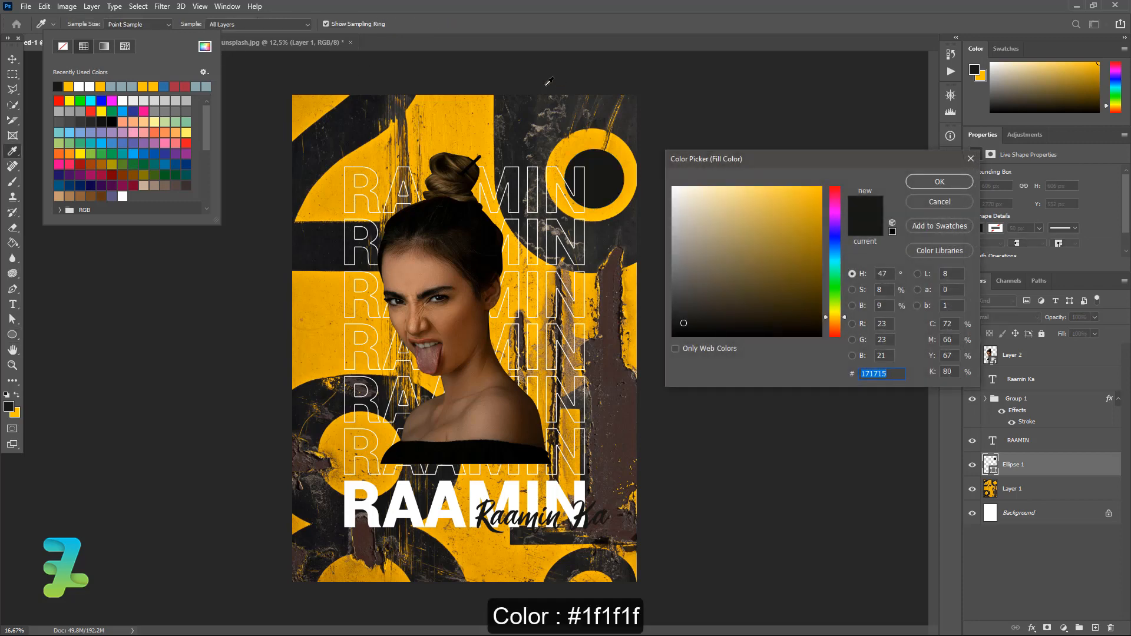
type("1f1f1f")
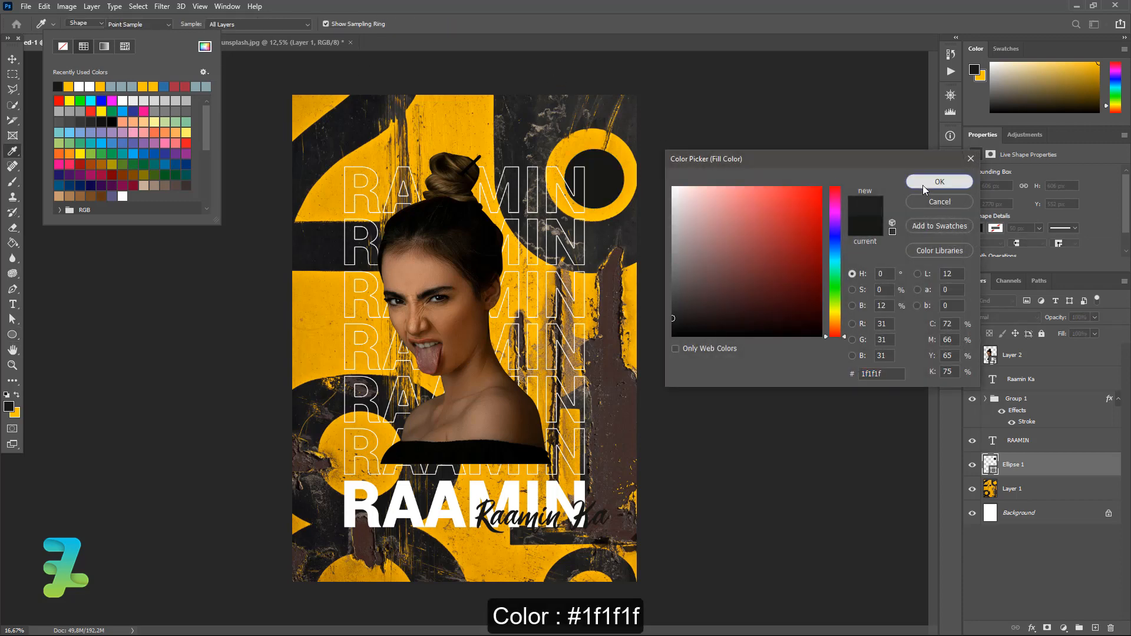
left_click(938, 182)
left_click(12, 59)
left_click(13, 58)
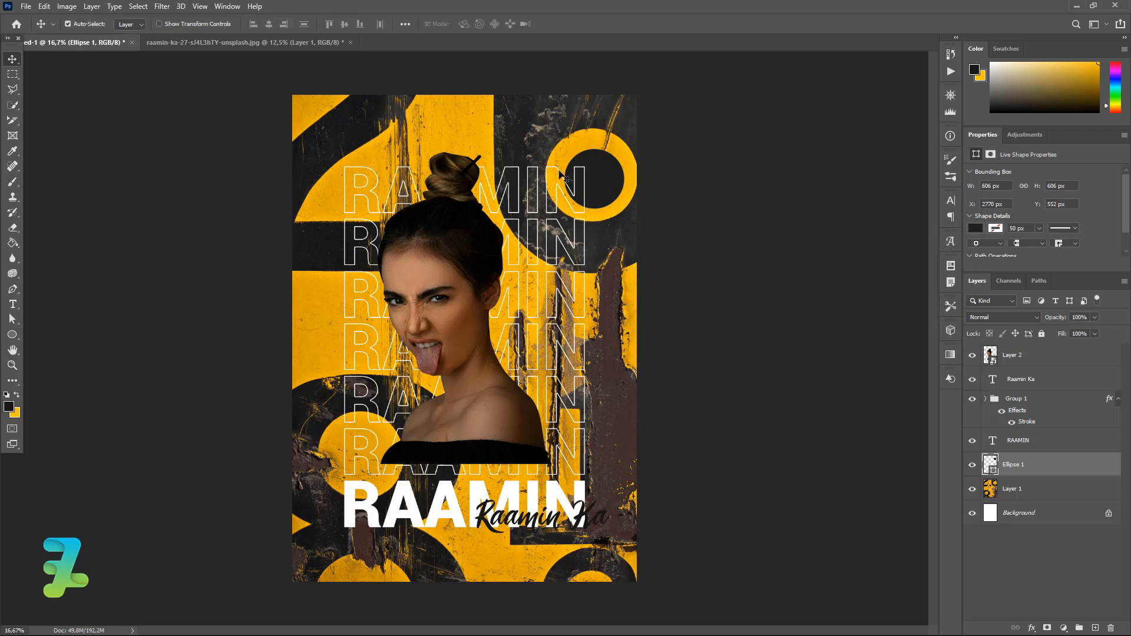
- Centre the dark circle in the upper yellow disc and place a duplicate of it inside the lower yellow disc behind the outlined text
left_click_drag(598, 178, 595, 174)
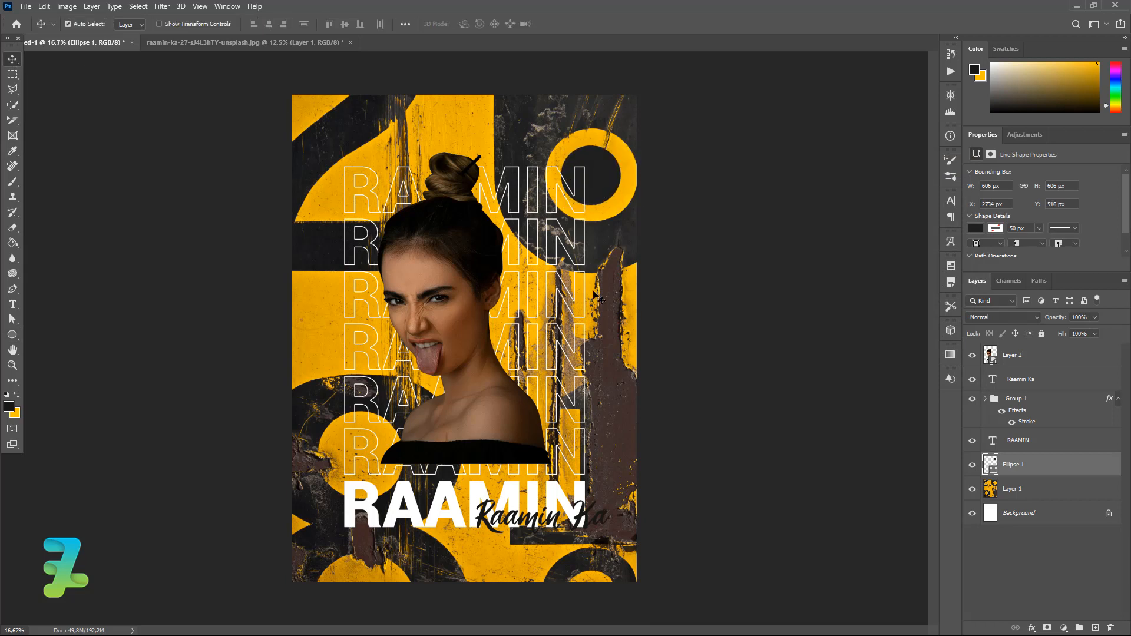
key("ctrl+j")
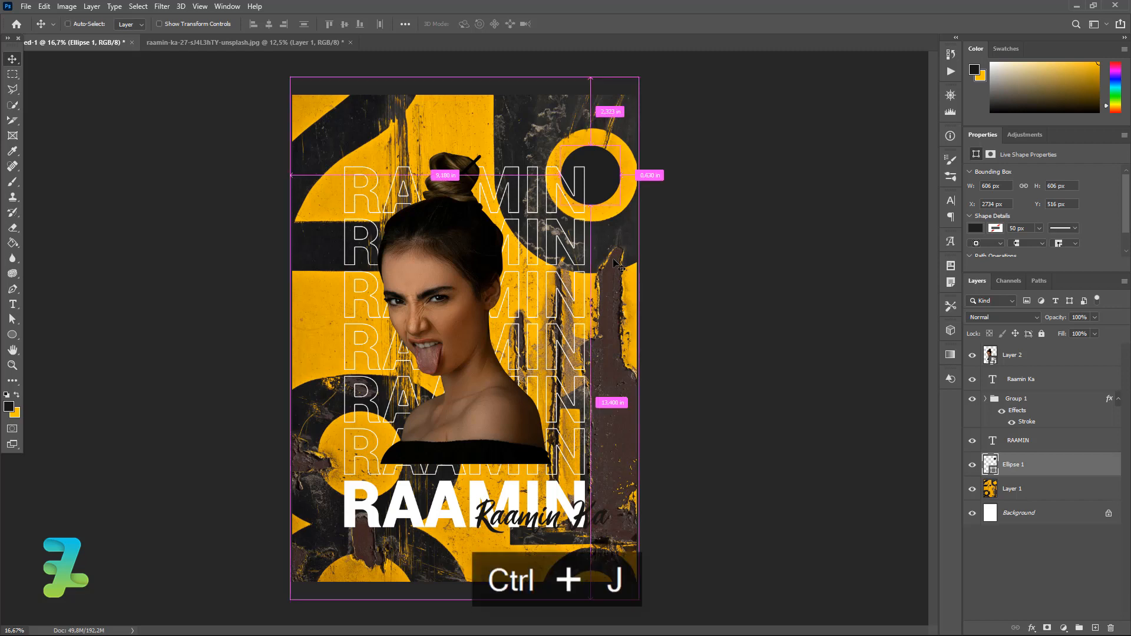
left_click_drag(605, 179, 375, 460)
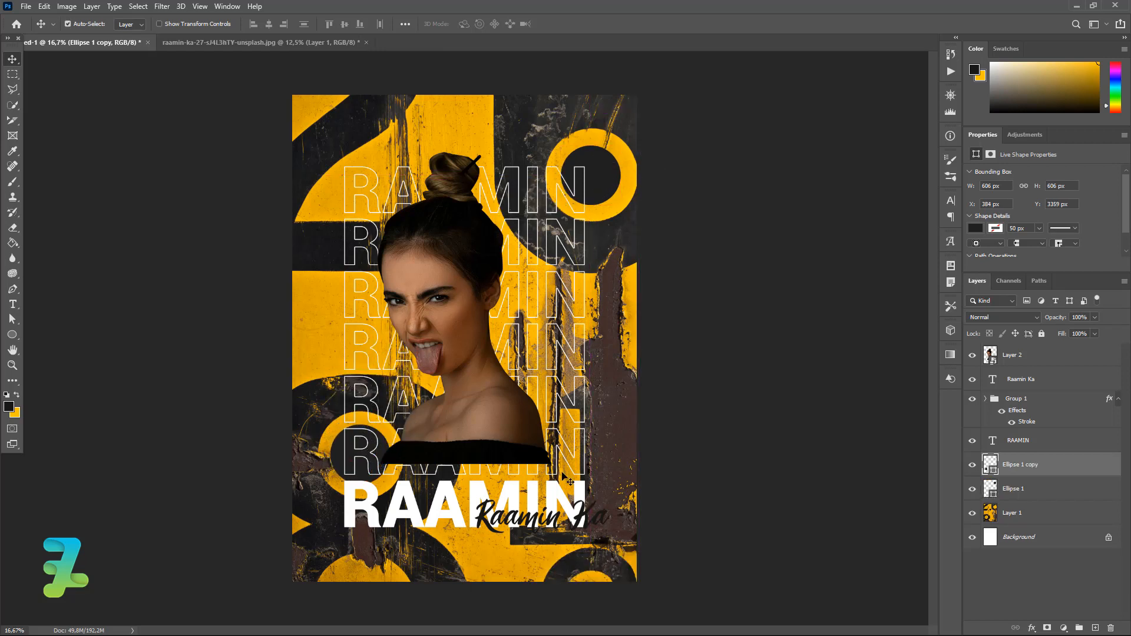
key("Down")
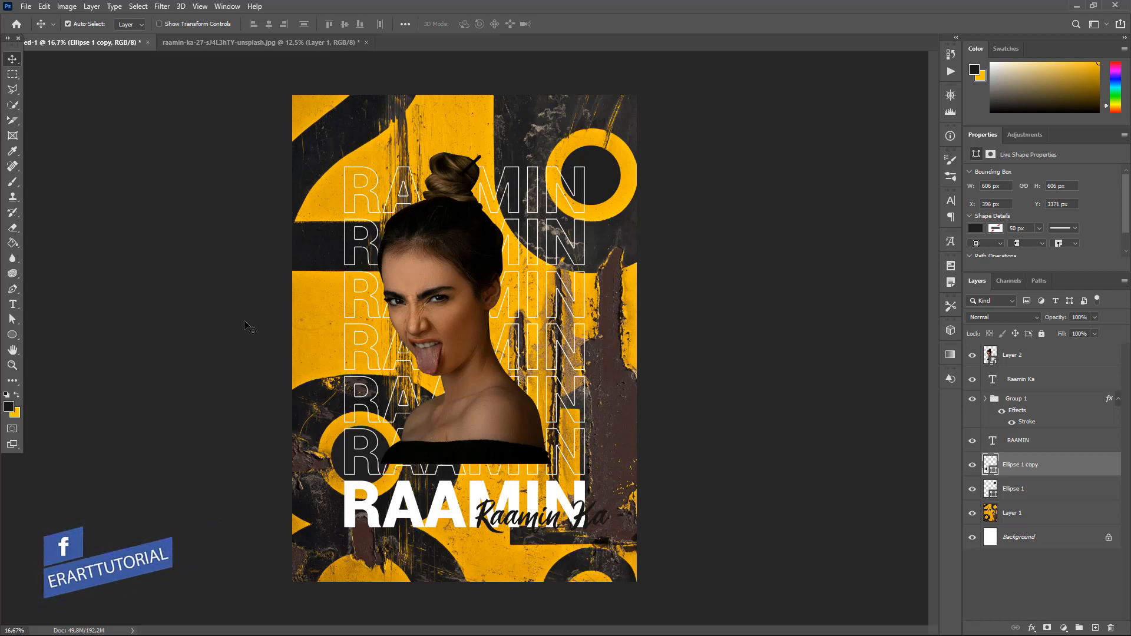
- On a new layer, draw a dark rectangle about 1476 by 1855 px and place it behind the woman's shoulder and the outlined text
right_click(13, 334)
left_click(49, 335)
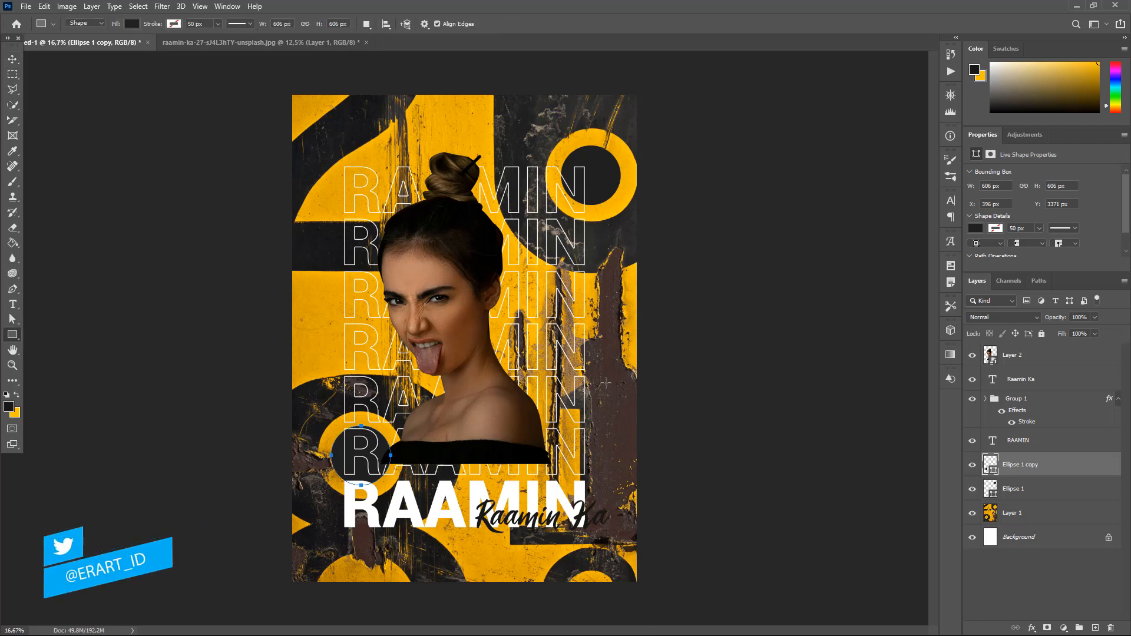
left_click(1095, 628)
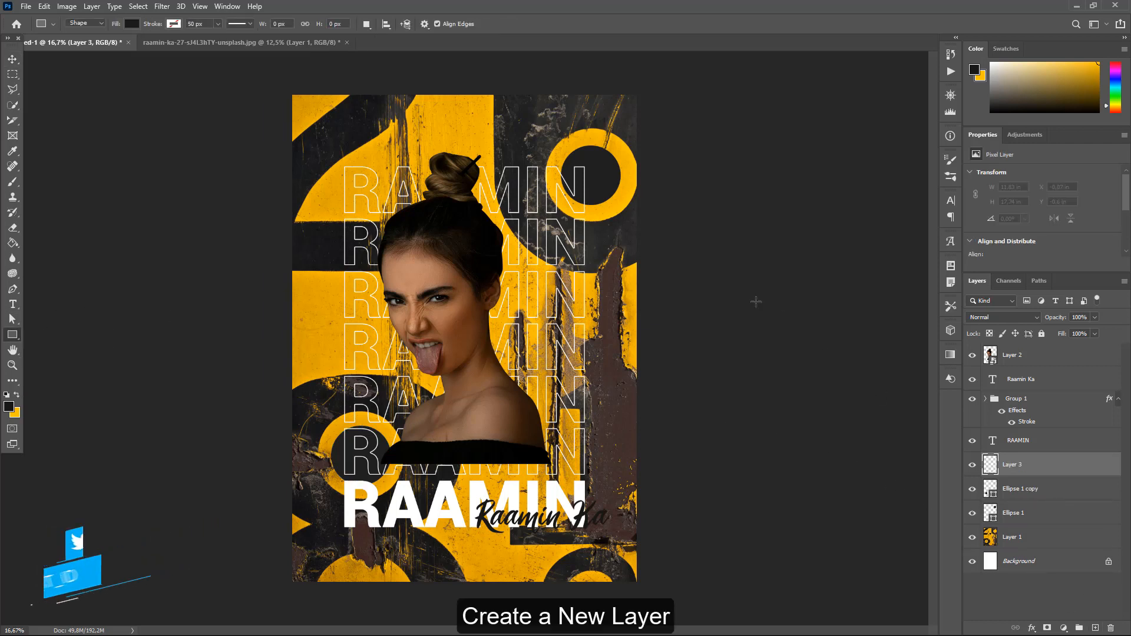
left_click_drag(662, 296, 516, 478)
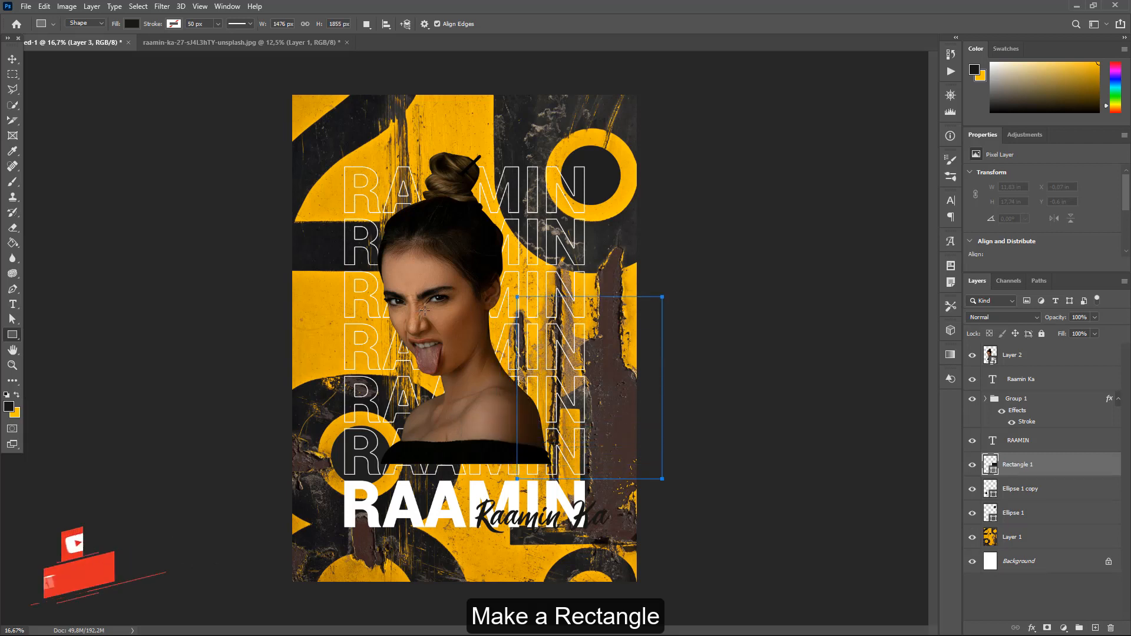
left_click(12, 59)
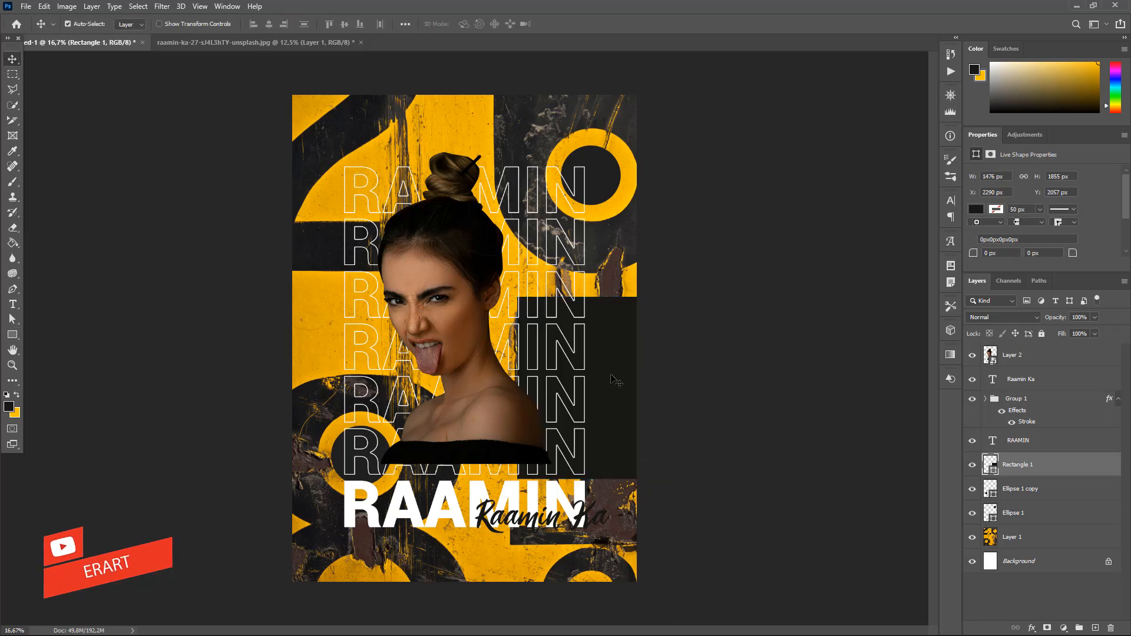
left_click_drag(611, 377, 560, 343)
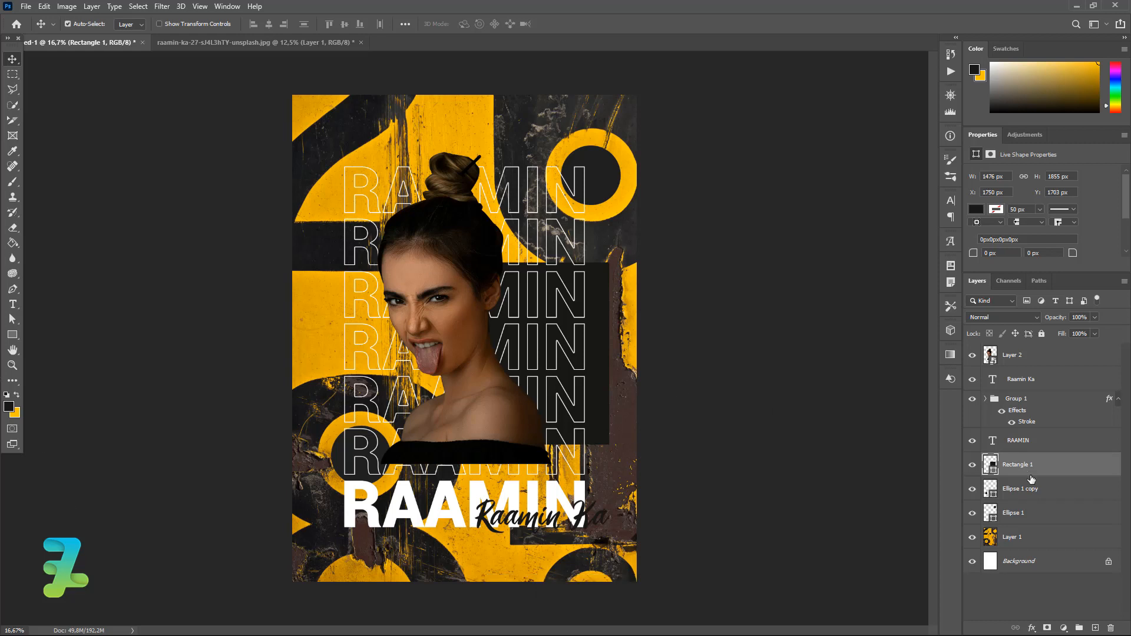
- On a new layer, trace a closed Pen path inside the curved yellow shape near the poster's upper left, leaving a yellow border
left_click(1095, 627)
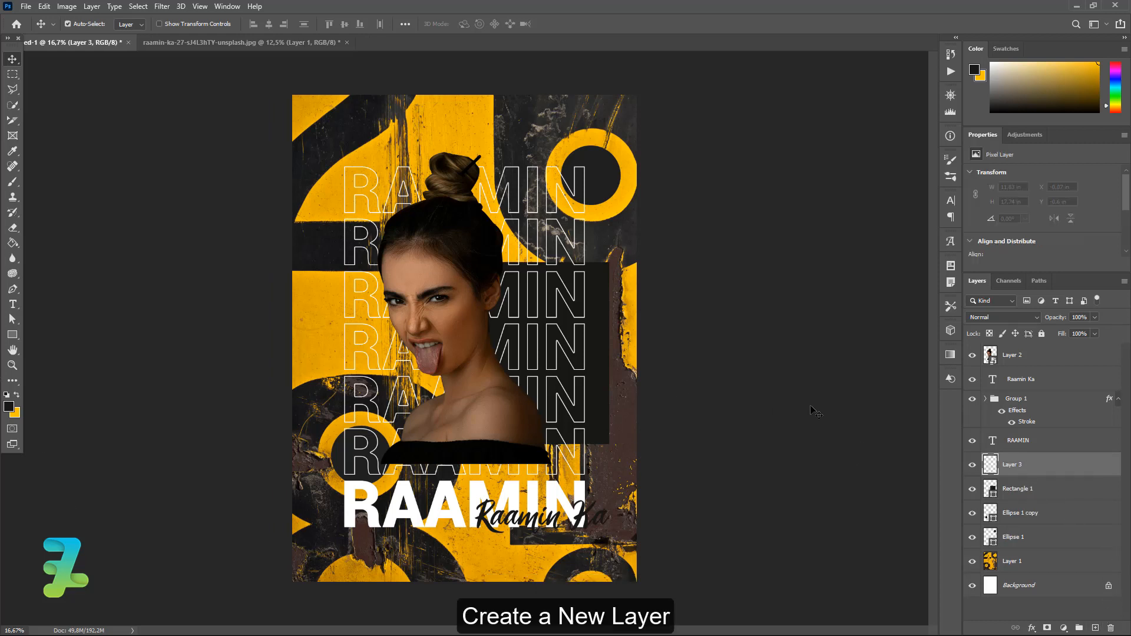
left_click(12, 289)
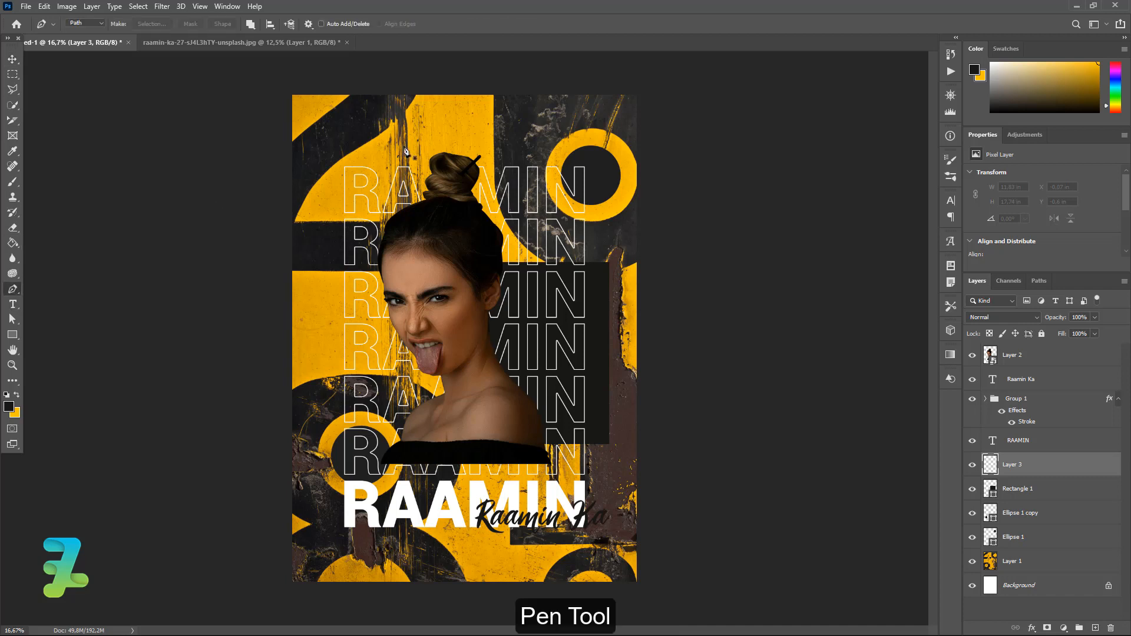
left_click(424, 93)
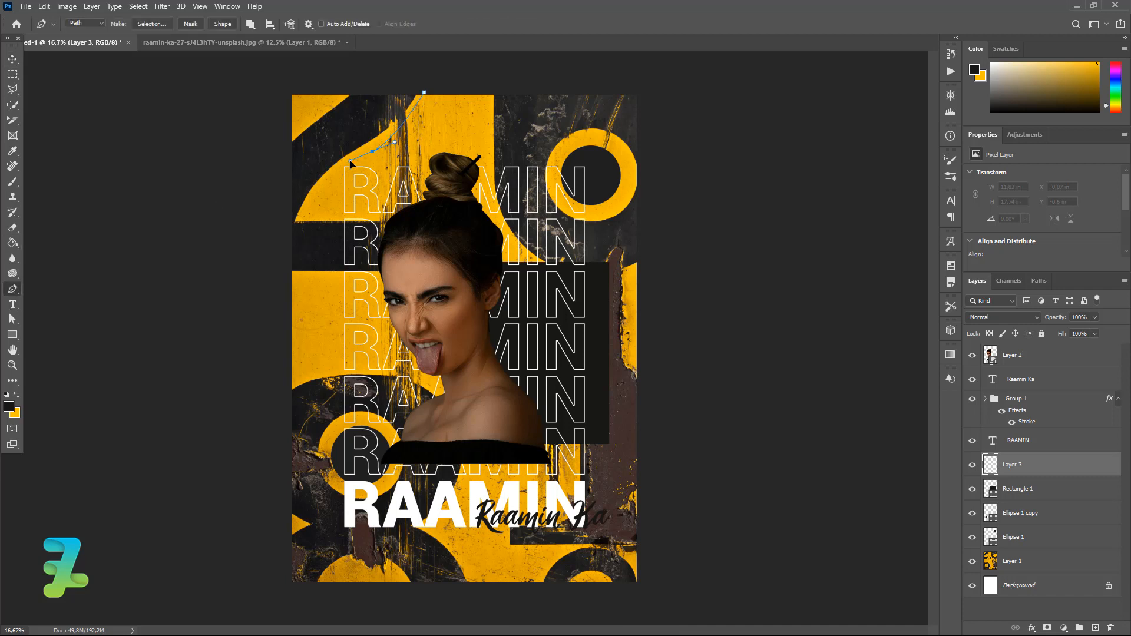
left_click_drag(340, 169, 340, 169)
key("ctrl+z")
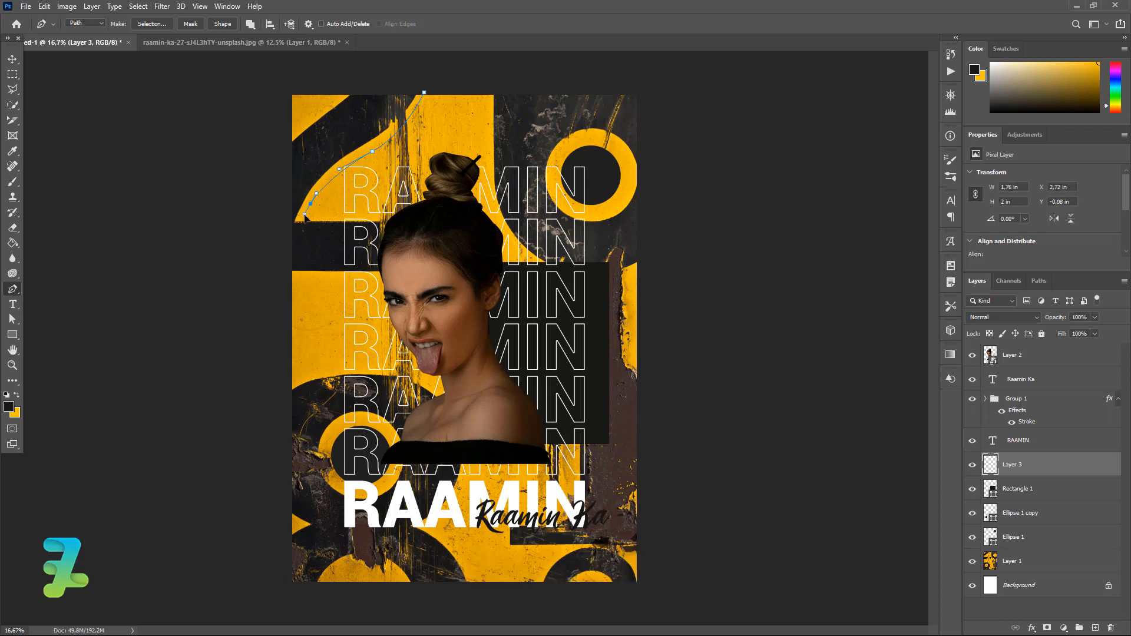
left_click_drag(305, 222, 306, 221)
left_click(350, 215)
key("ctrl+z")
left_click(377, 215)
- Convert the traced path into a selection, fill it with #171715 and deselect
right_click(375, 159)
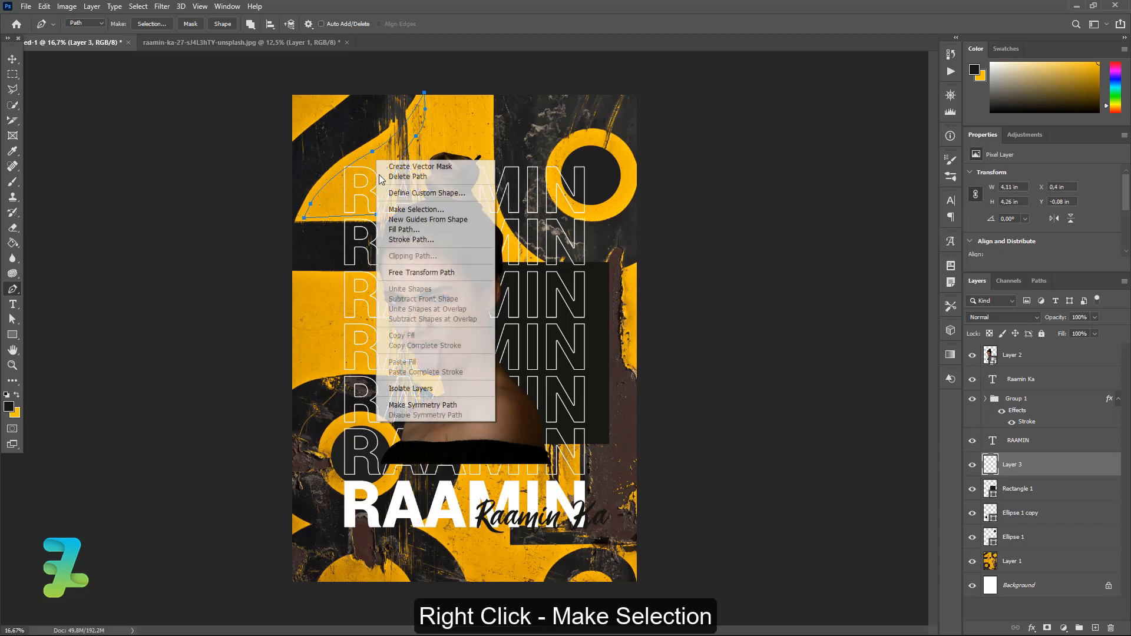
left_click(407, 207)
left_click(626, 175)
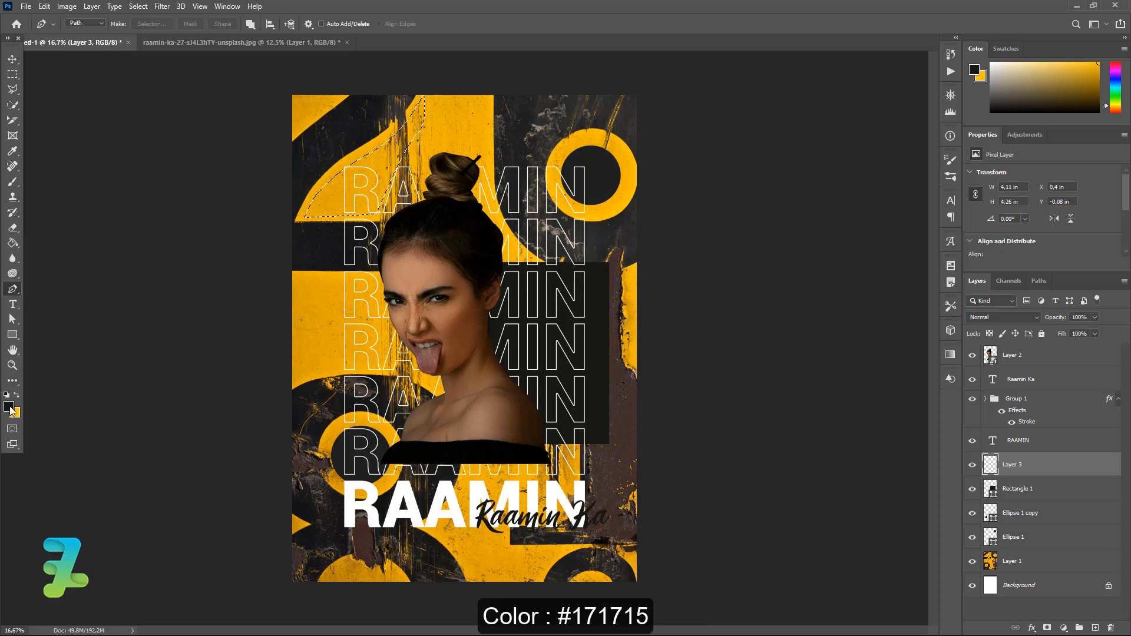
left_click(9, 405)
left_click(918, 183)
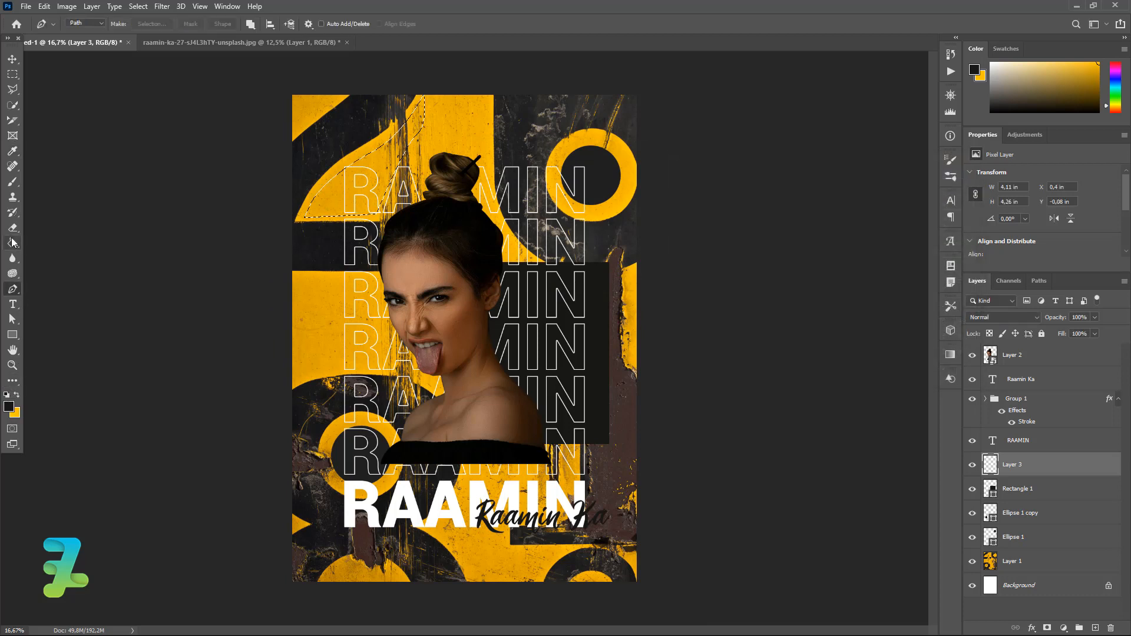
left_click(13, 242)
left_click(370, 195)
key("ctrl+d")
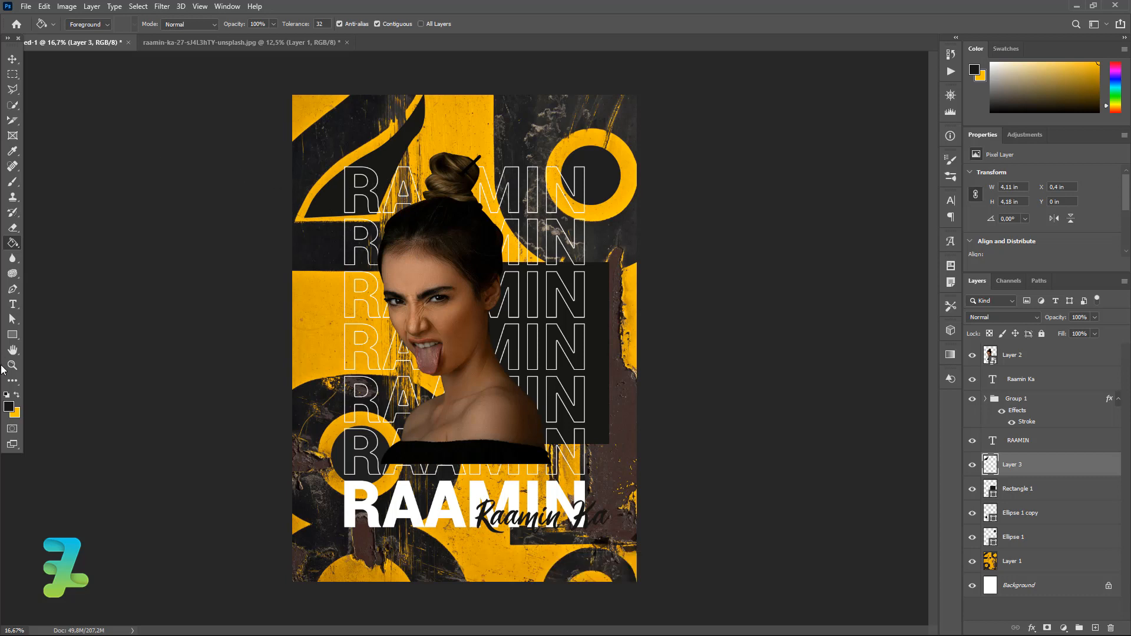
- Add the text "x" on the yellow area beside the woman and set its font to Bebas
left_click(13, 304)
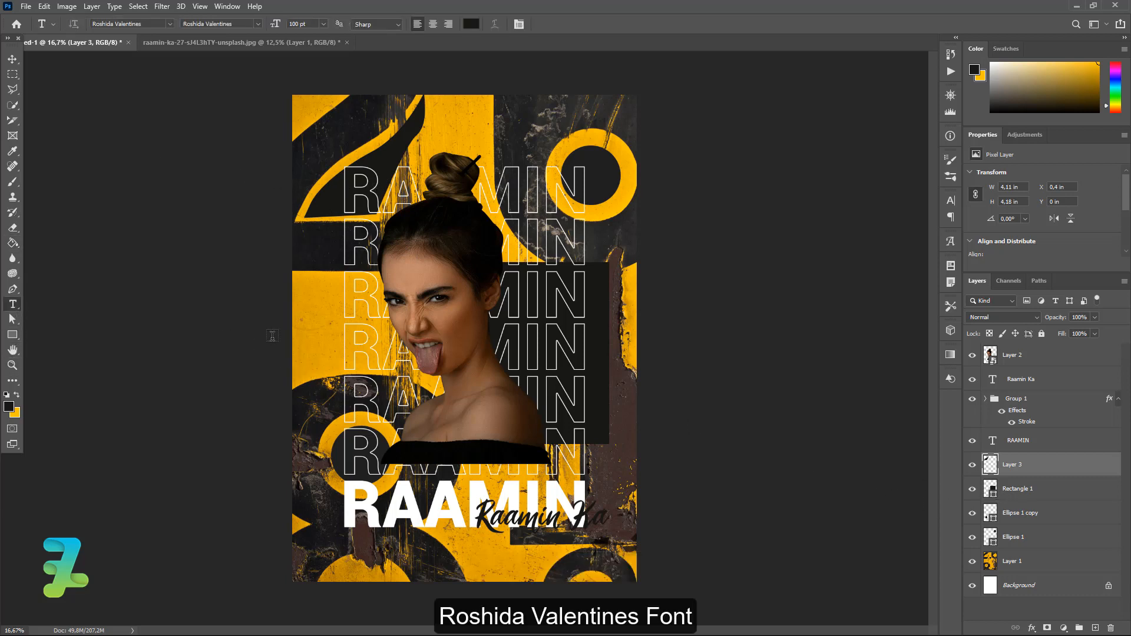
left_click(302, 321)
type("x")
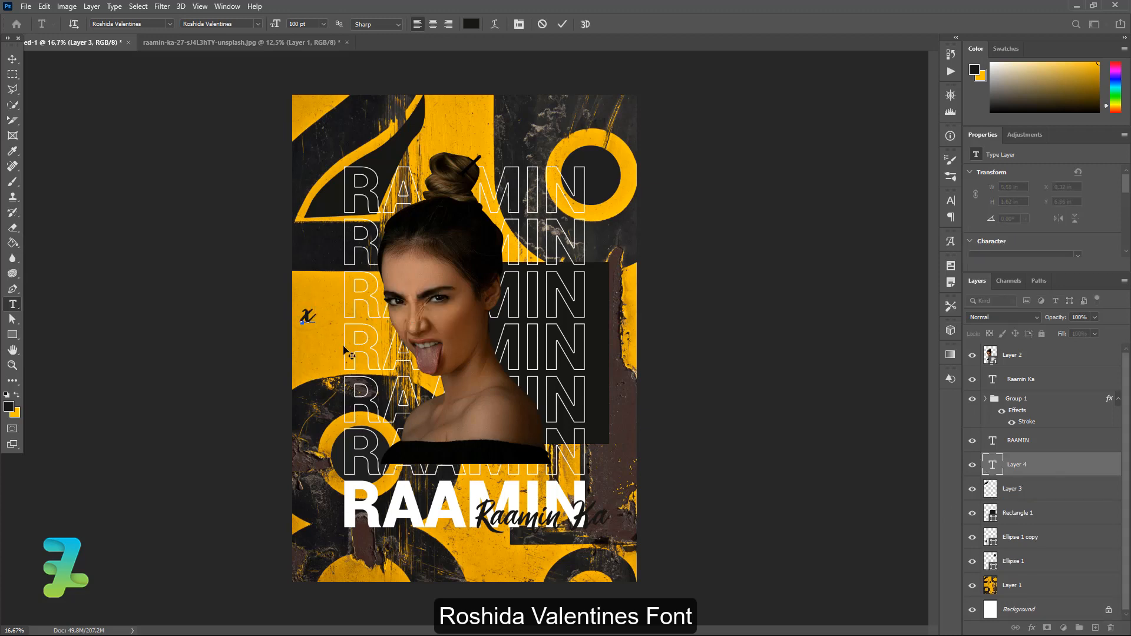
key("ctrl+a")
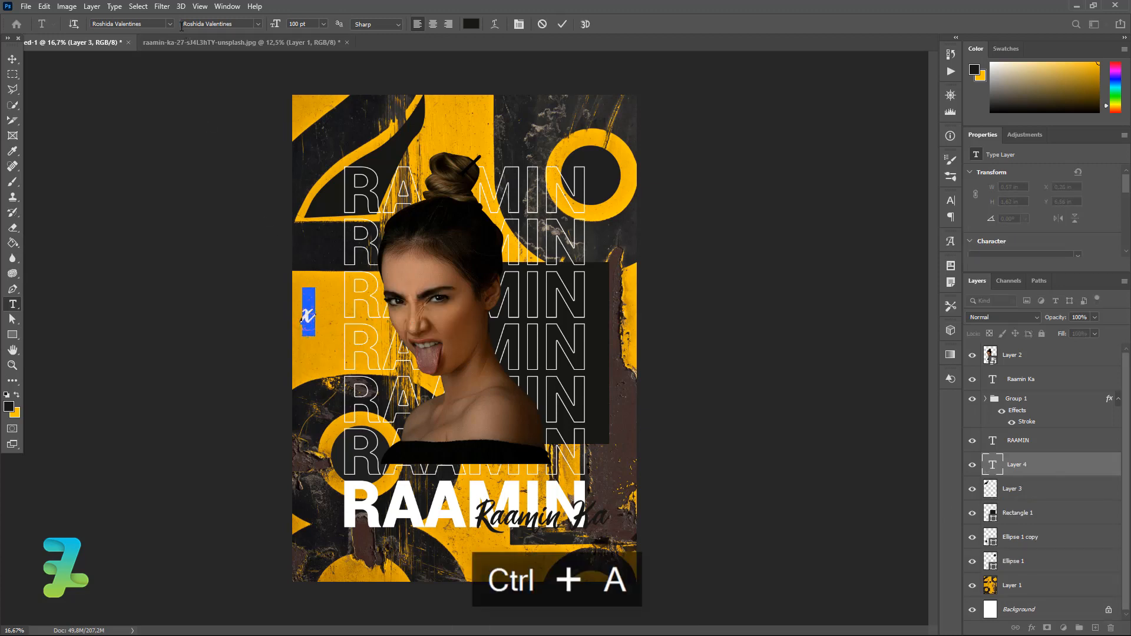
left_click(169, 24)
left_click(140, 83)
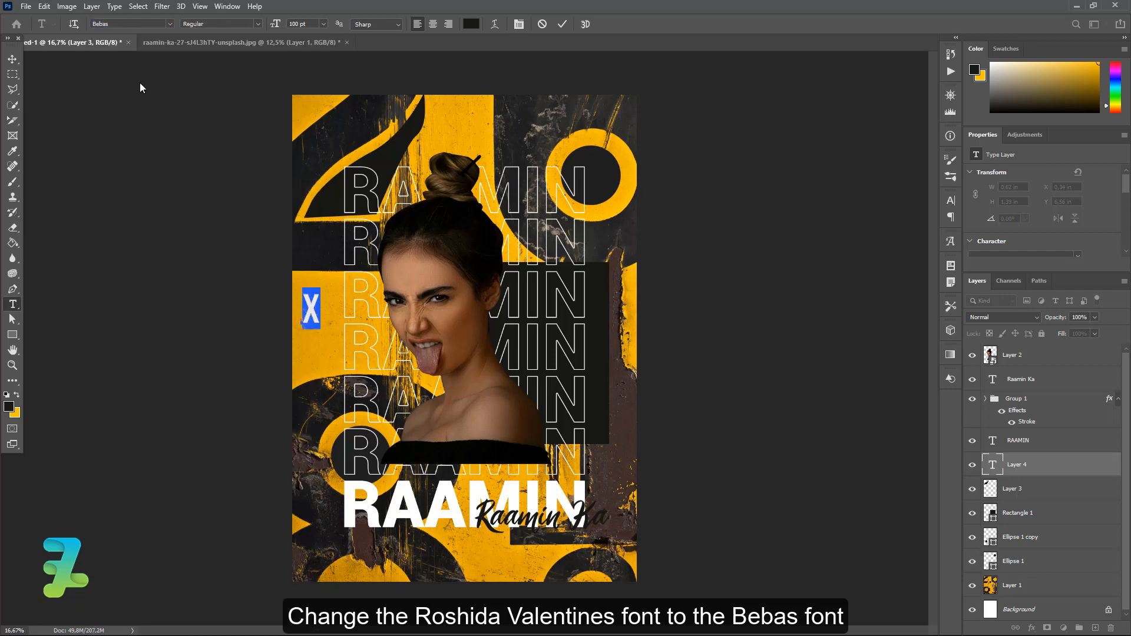
left_click(13, 58)
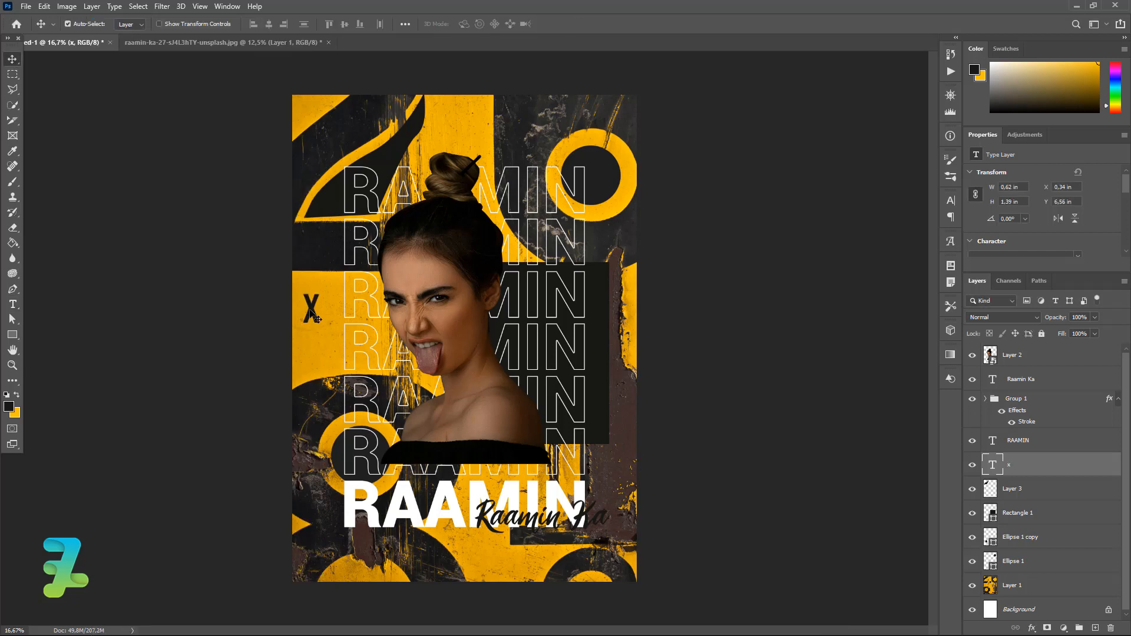
- Shrink the x, centre it in the yellow area beside the outlined text and rotate it 45°
mouse_move(314, 316)
left_mouse_down()
mouse_move(324, 326)
mouse_move(320, 307)
left_mouse_up()
key("ctrl+t")
left_click(12, 59)
key("ctrl+t")
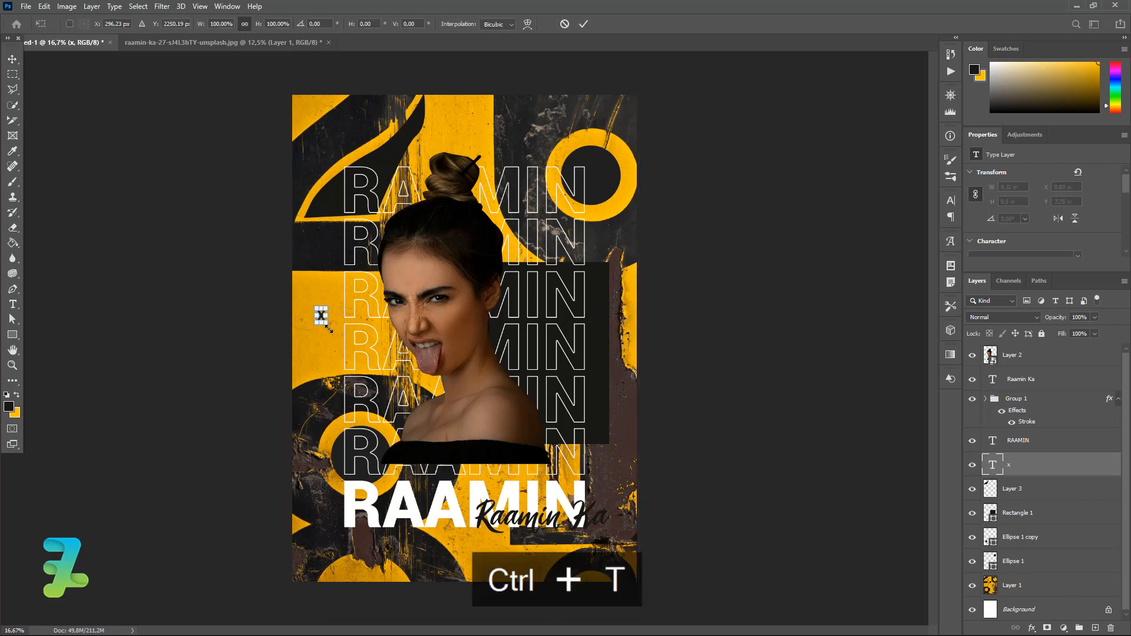
left_click_drag(334, 332, 321, 334)
left_click(13, 73)
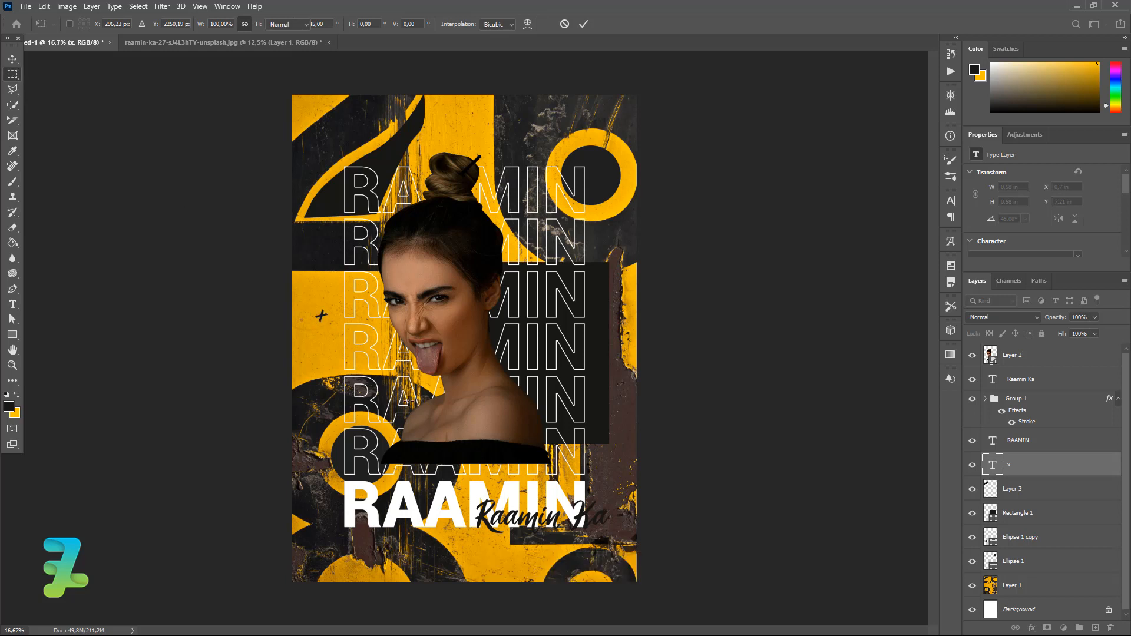
- Duplicate the x, place the copy just below the dark rectangle's outer corner and rotate it to -45°
key("ctrl+j")
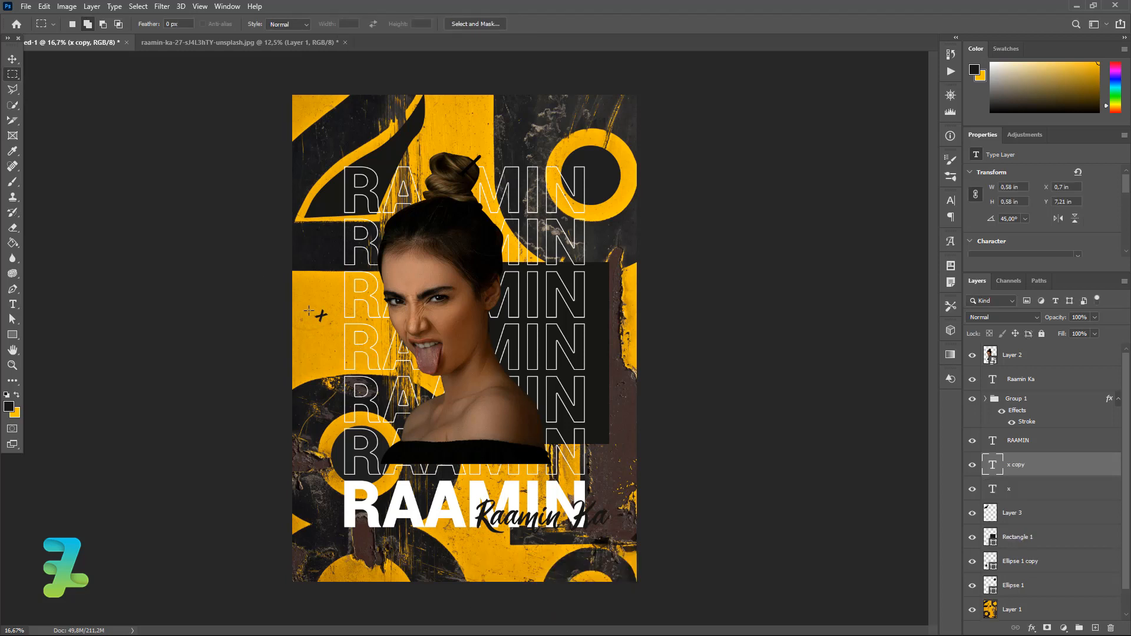
left_click(12, 60)
left_click_drag(329, 324, 639, 422)
key("ctrl+t")
key("Return")
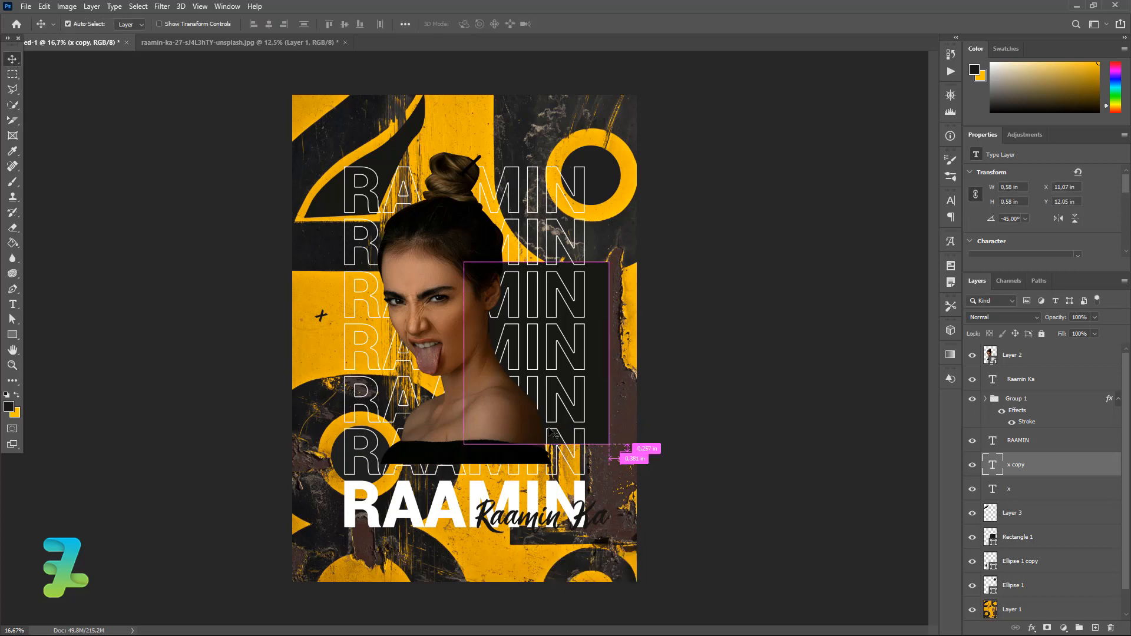
- Duplicate the x again, place the copy near the poster's bottom centre and rotate it by 75°
key("ctrl+j")
left_click_drag(549, 512, 484, 612)
key("ctrl+t")
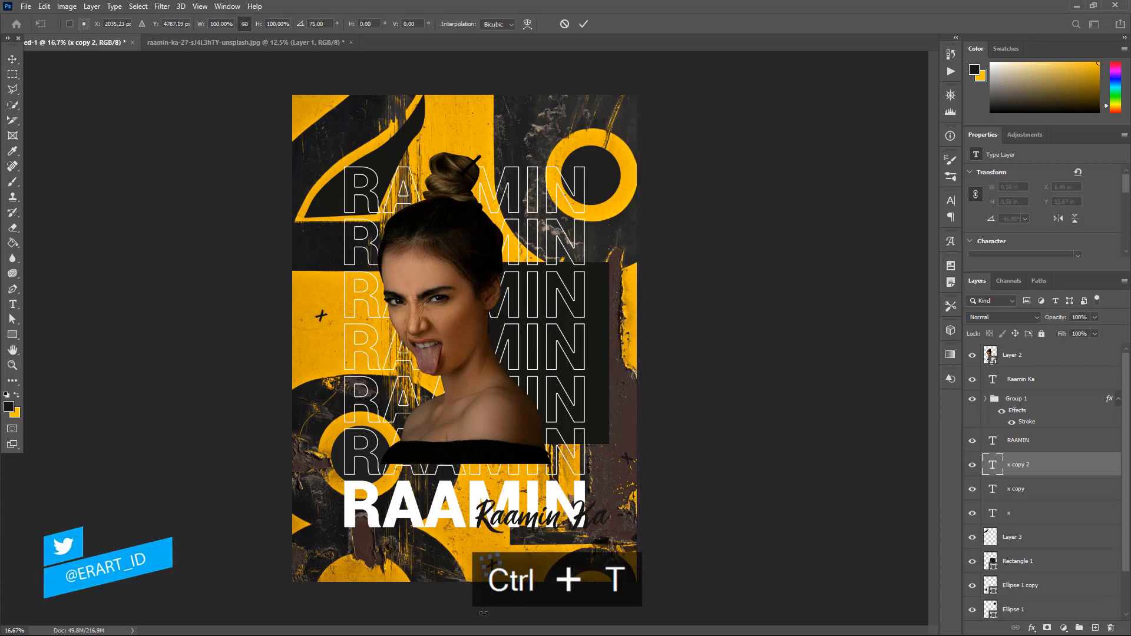
left_click(13, 58)
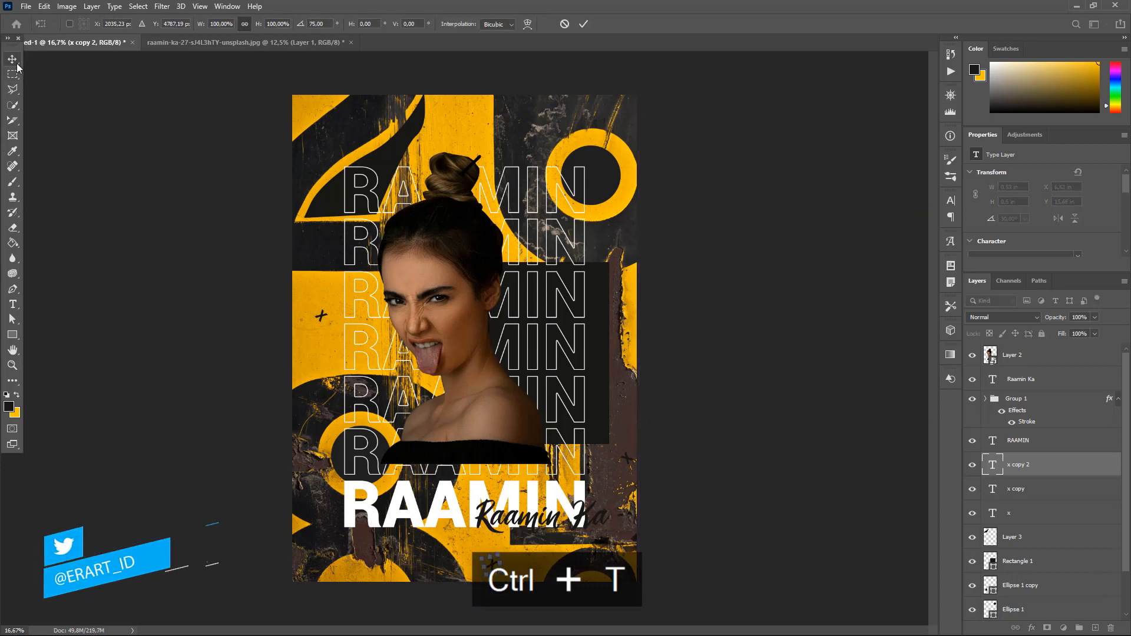
- Duplicate the bottom-centre x, place the copy above the woman's hair bun and rotate it by 90°
key("ctrl+j")
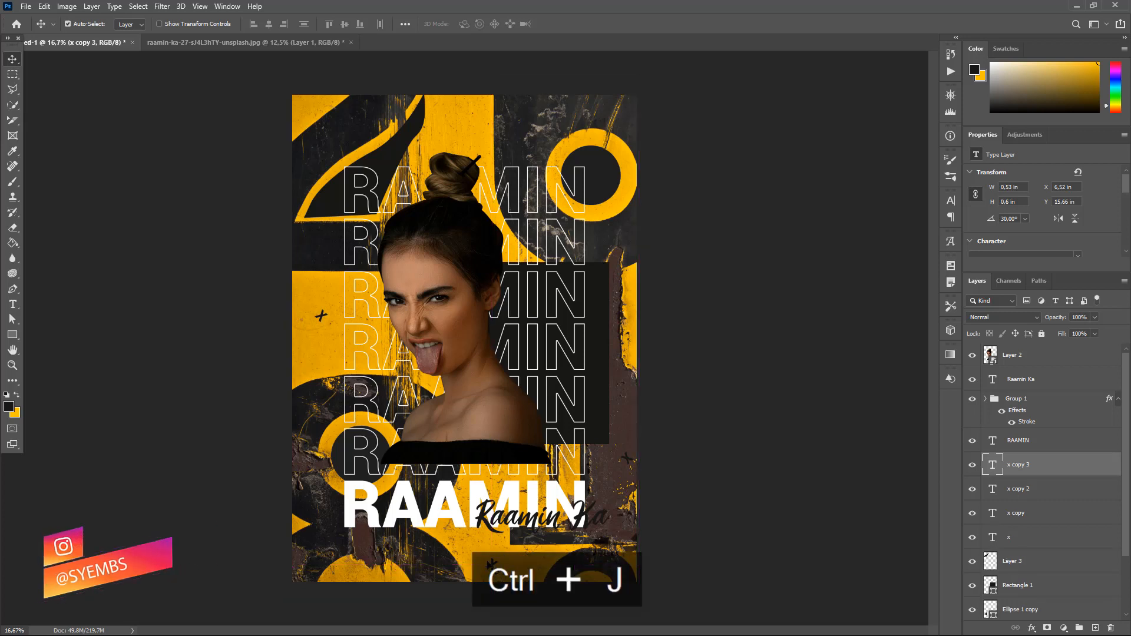
left_click_drag(505, 563, 439, 154)
key("ctrl+t")
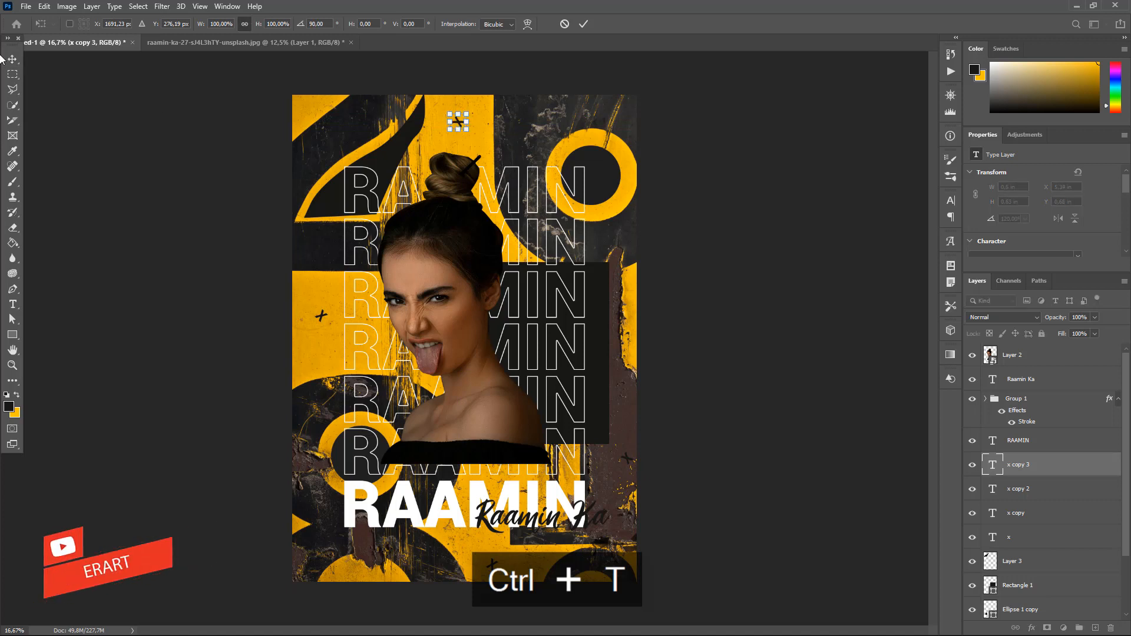
left_click(12, 59)
- Duplicate the x above the bun, place the copy in the yellow disc at the poster's lower left and rotate it by 120°
key("ctrl+j")
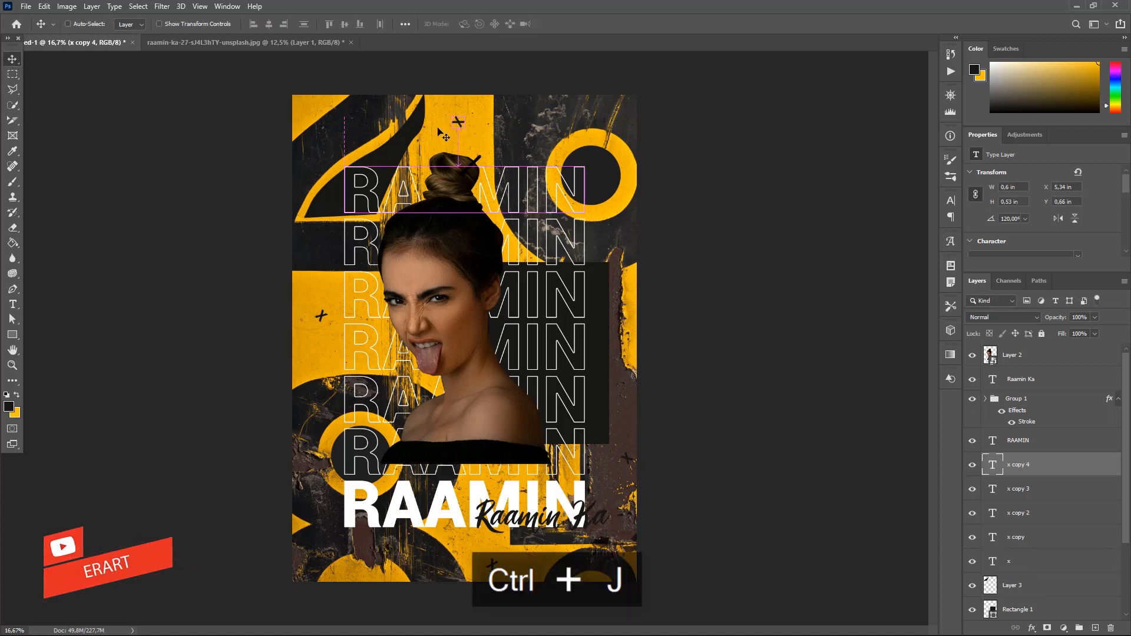
left_click_drag(459, 125, 346, 587)
key("ctrl+t")
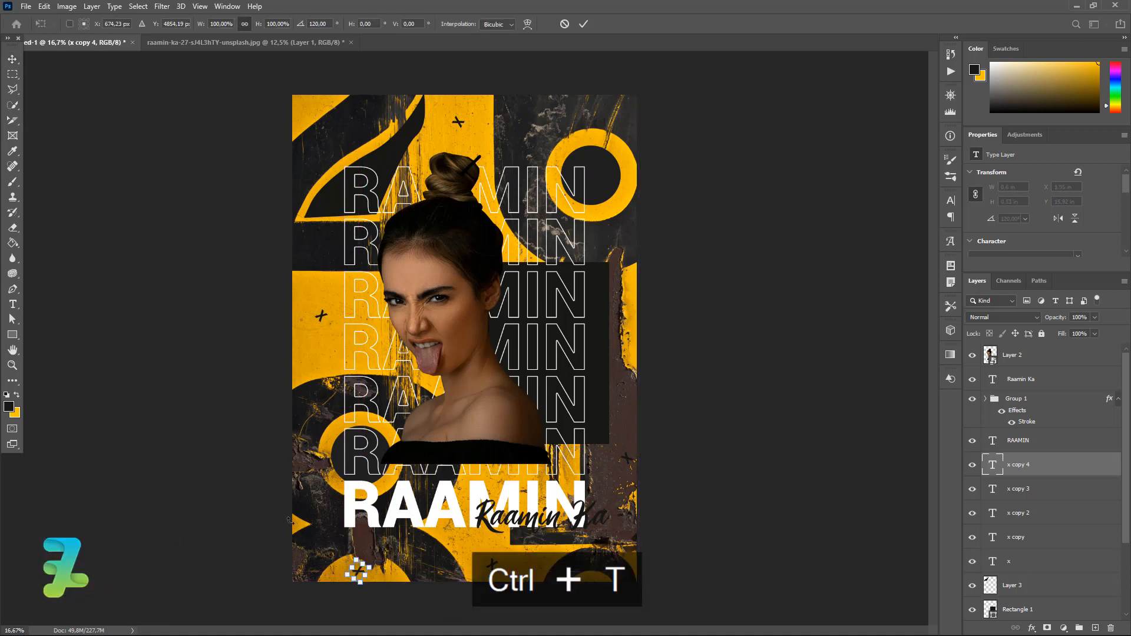
left_click(8, 59)
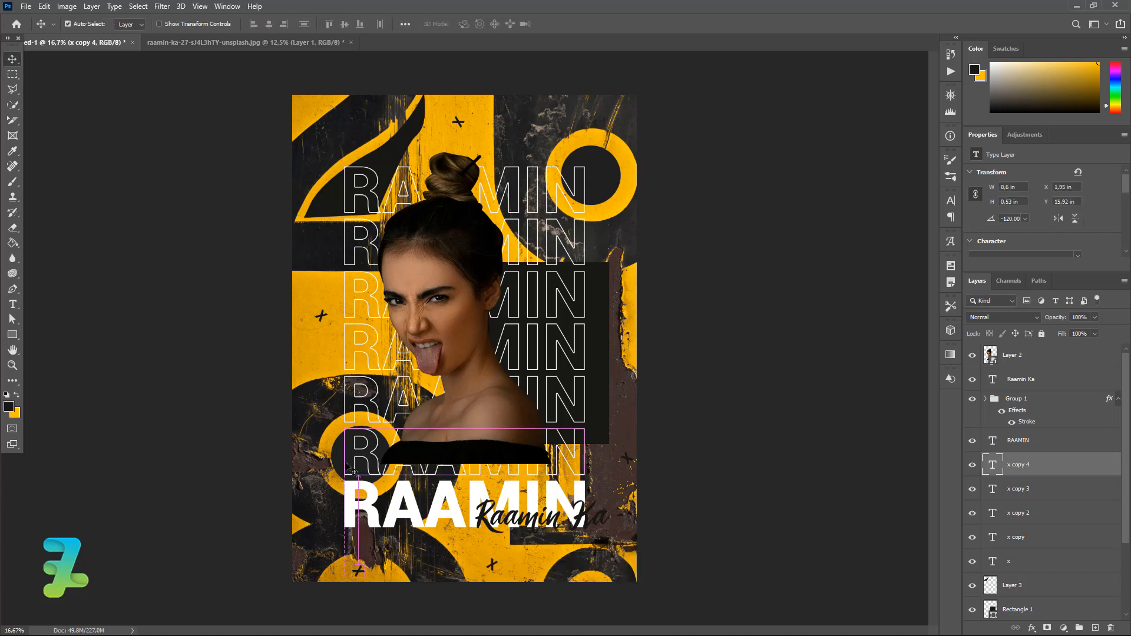
- Duplicate the lower-left x, place the copy in the poster's upper-left corner and rotate it by 75°
key("ctrl+j")
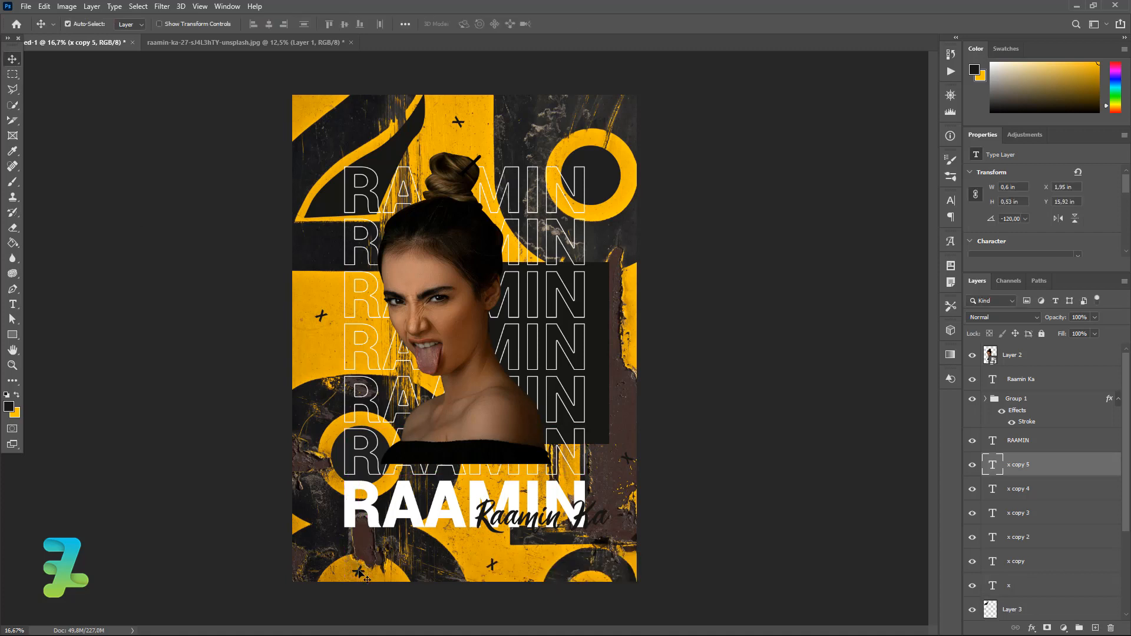
left_click_drag(367, 580, 315, 150)
key("ctrl+t")
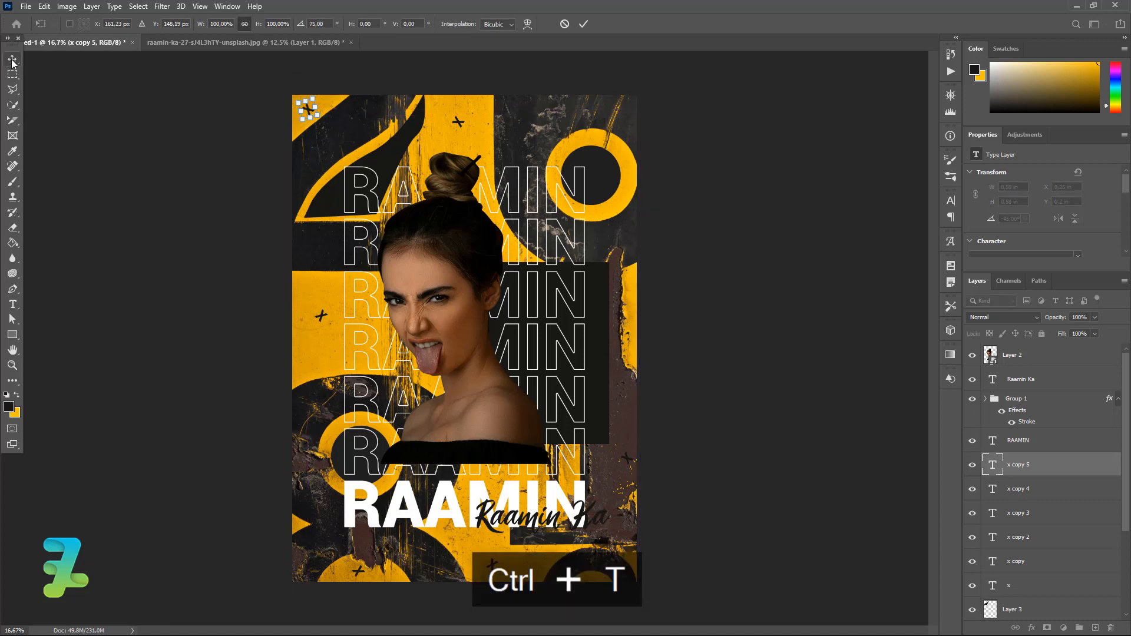
left_click(11, 61)
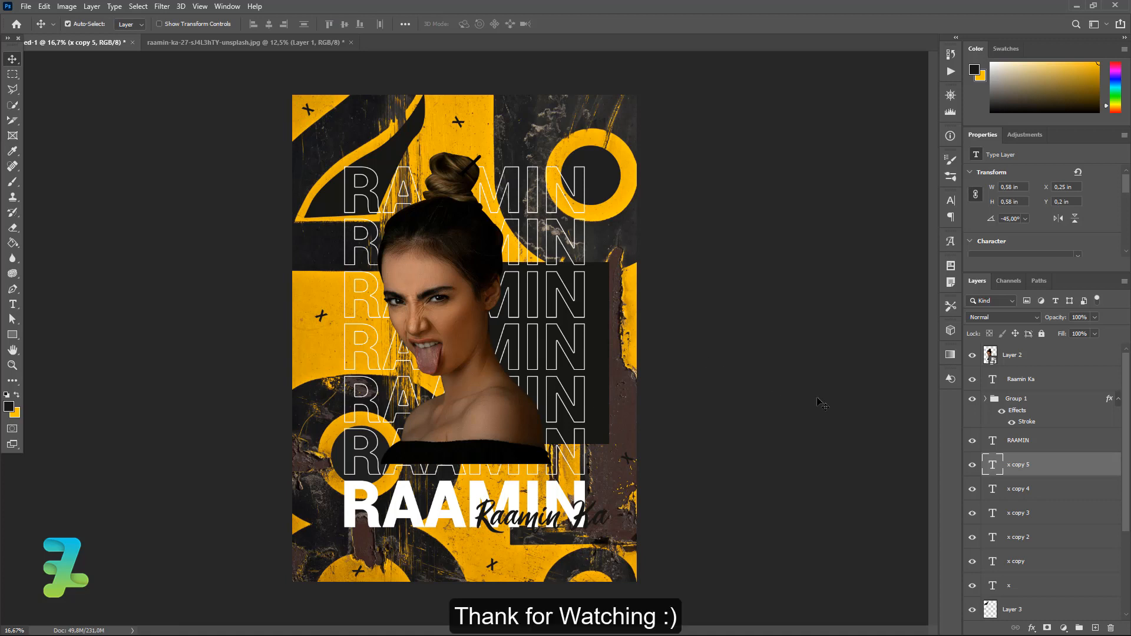